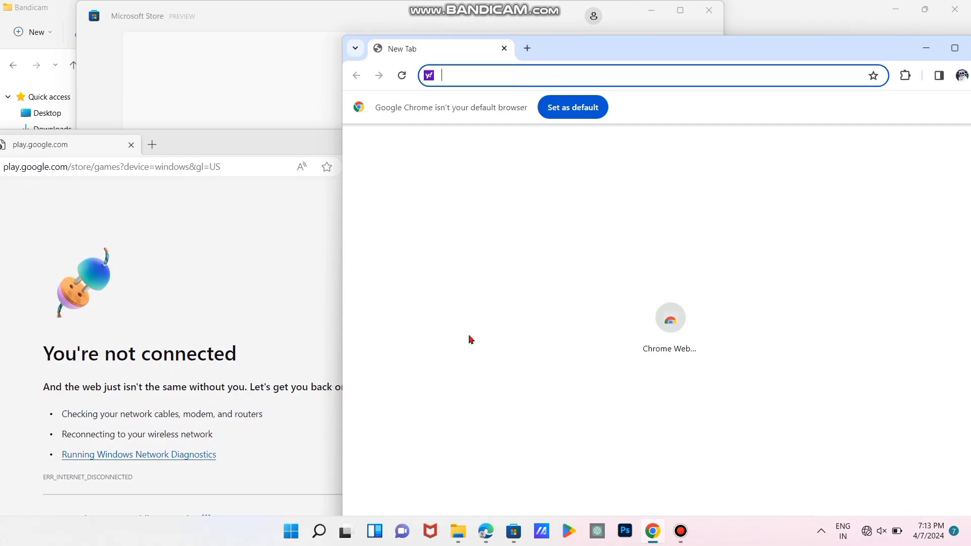
- Show the desktop, bring back the Chrome, Edge and Bandicam folder windows, and hide all windows again
{"action": "key", "text": "super+d"}
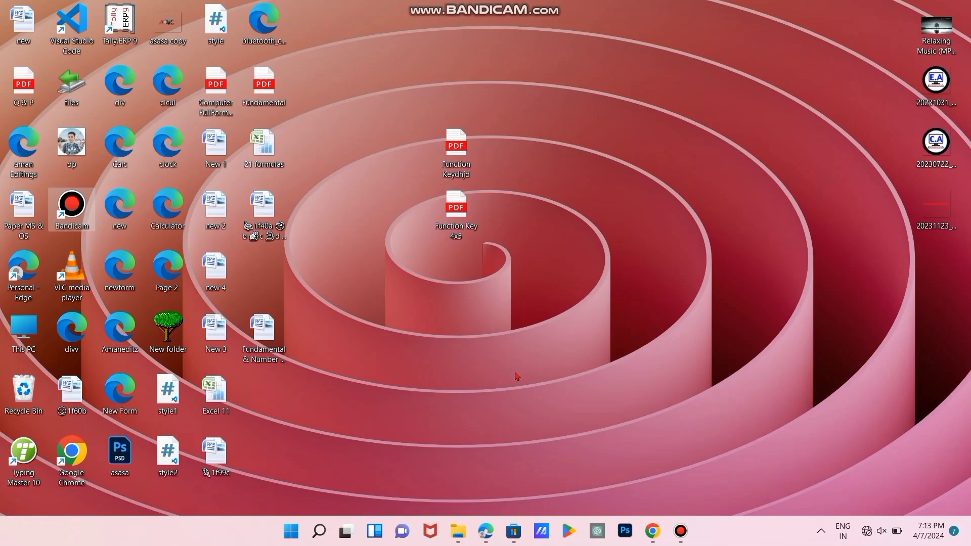
{"action": "left_click", "coordinate": [653, 531]}
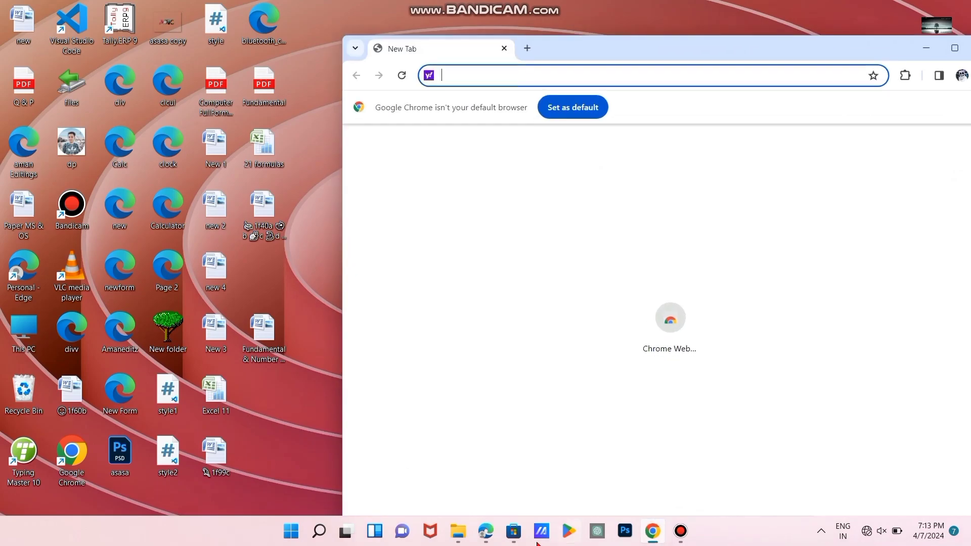
{"action": "left_click", "coordinate": [485, 531]}
{"action": "left_click", "coordinate": [460, 532]}
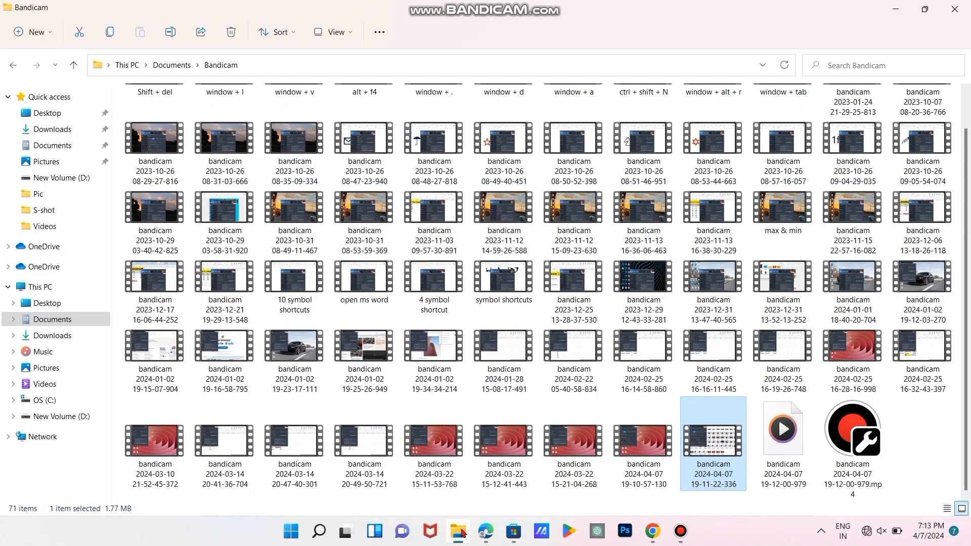
{"action": "left_click", "coordinate": [462, 532]}
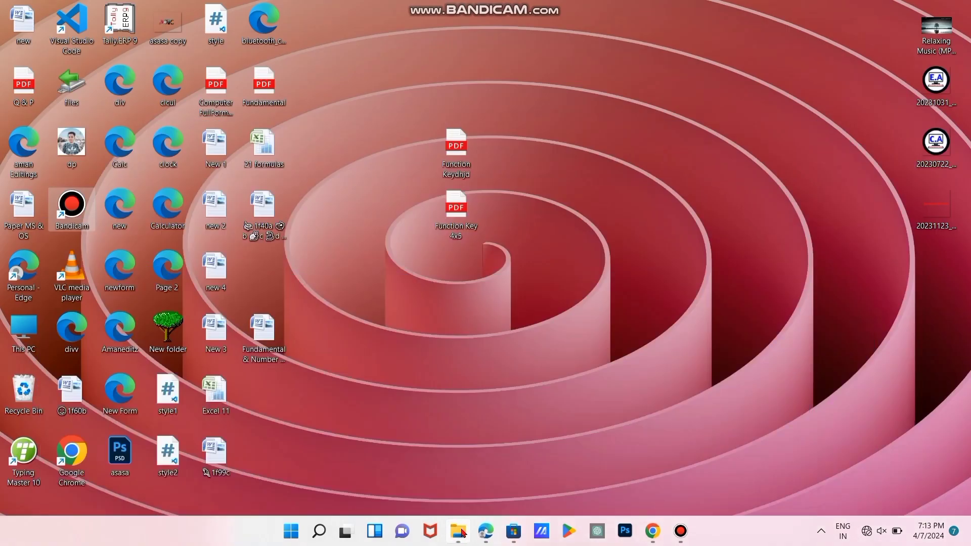
{"action": "left_click", "coordinate": [462, 532]}
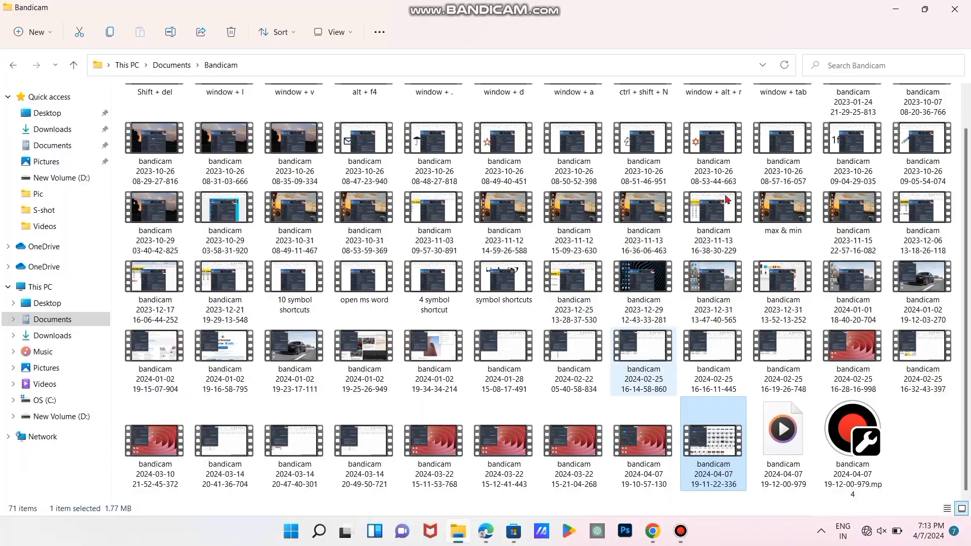
{"action": "key", "text": "super+d"}
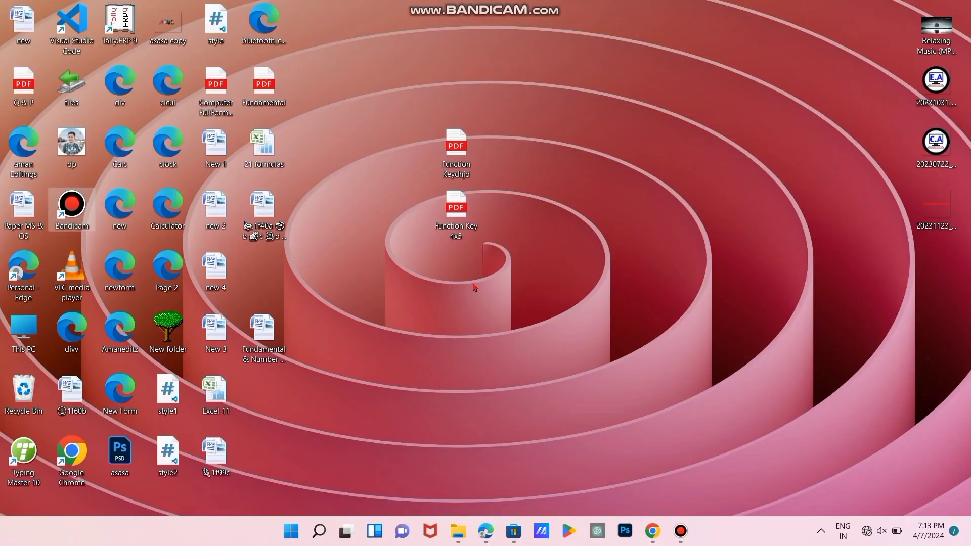
- Open Task View, move through the previews of the open windows and select Desktop 1
{"action": "mouse_move", "coordinate": [462, 529]}
{"action": "key", "text": "super+Tab"}
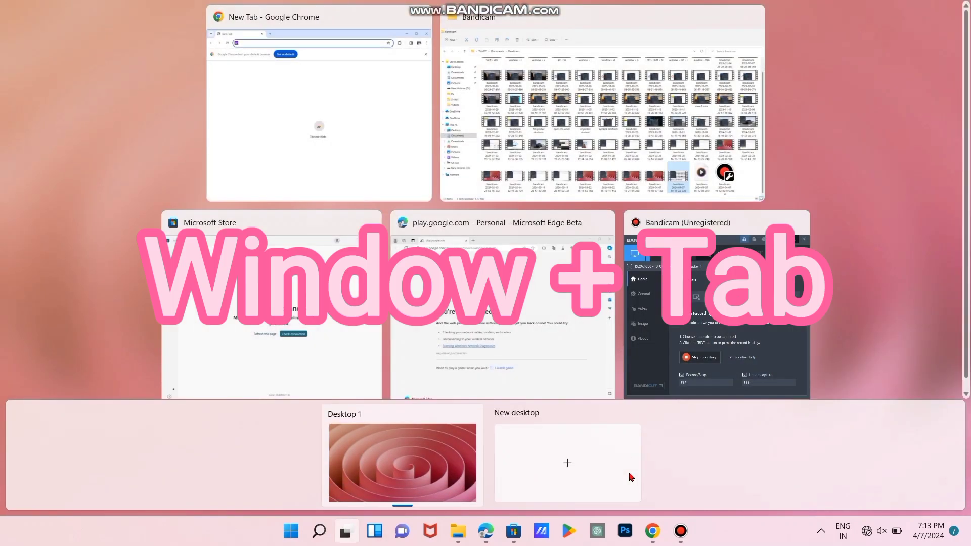
{"action": "key", "text": "Right"}
{"action": "key", "text": "Right"}
{"action": "key", "text": "Right"}
{"action": "key", "text": "Right"}
{"action": "key", "text": "Right"}
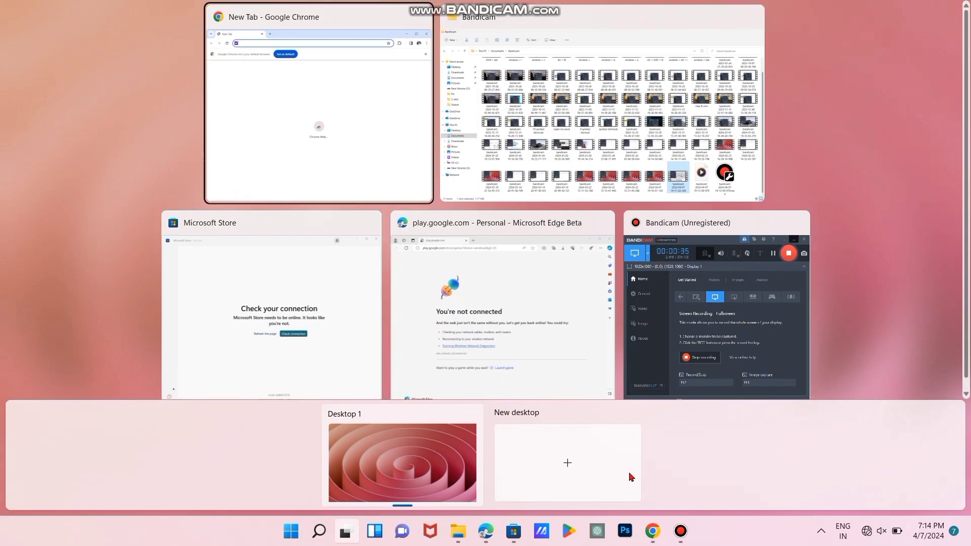
{"action": "key", "text": "Left"}
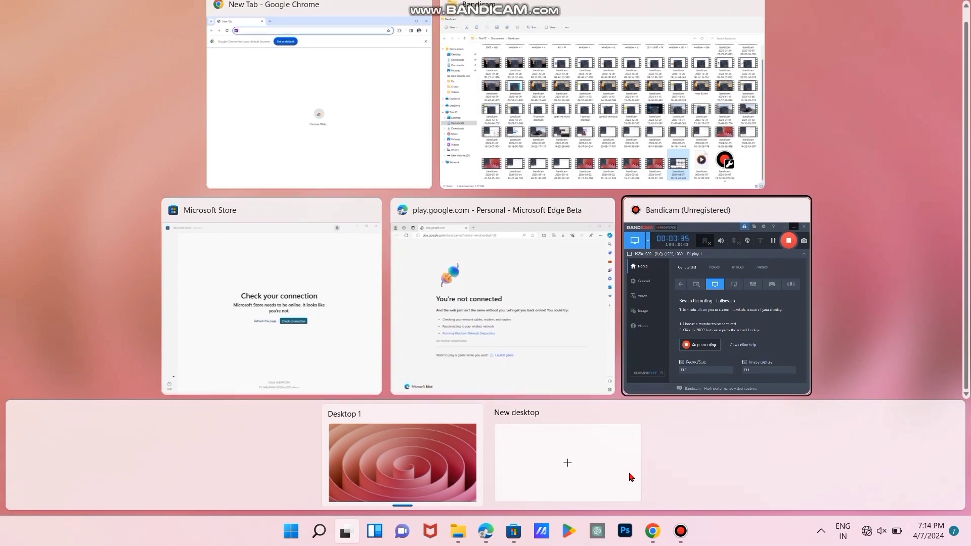
{"action": "key", "text": "Tab"}
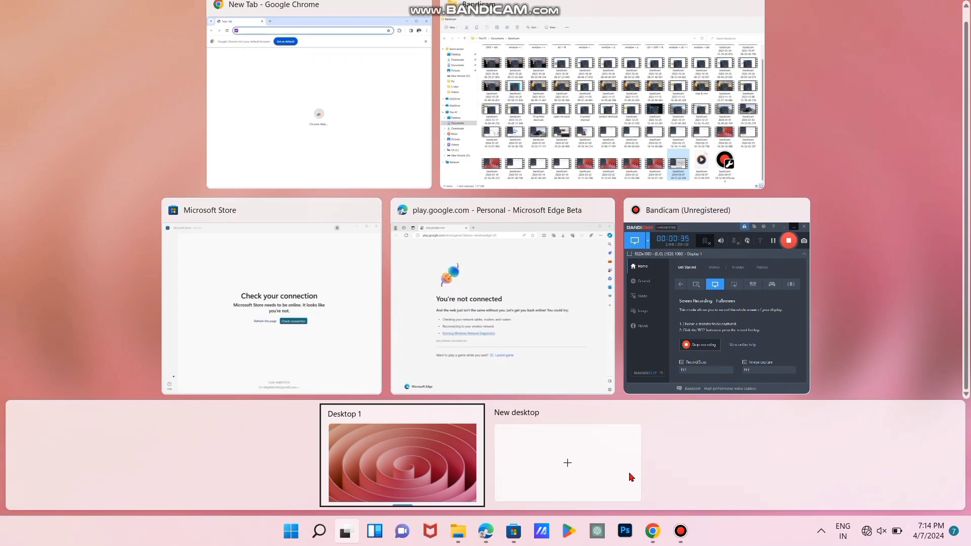
{"action": "key", "text": "Return"}
- Reopen Task View and switch to the Microsoft Store window
{"action": "key", "text": "super+Tab"}
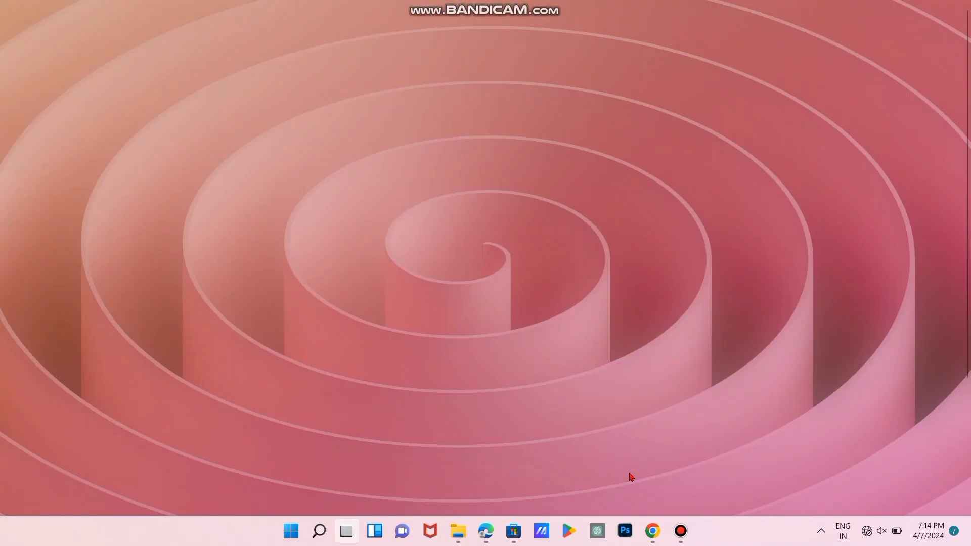
{"action": "key", "text": "Down"}
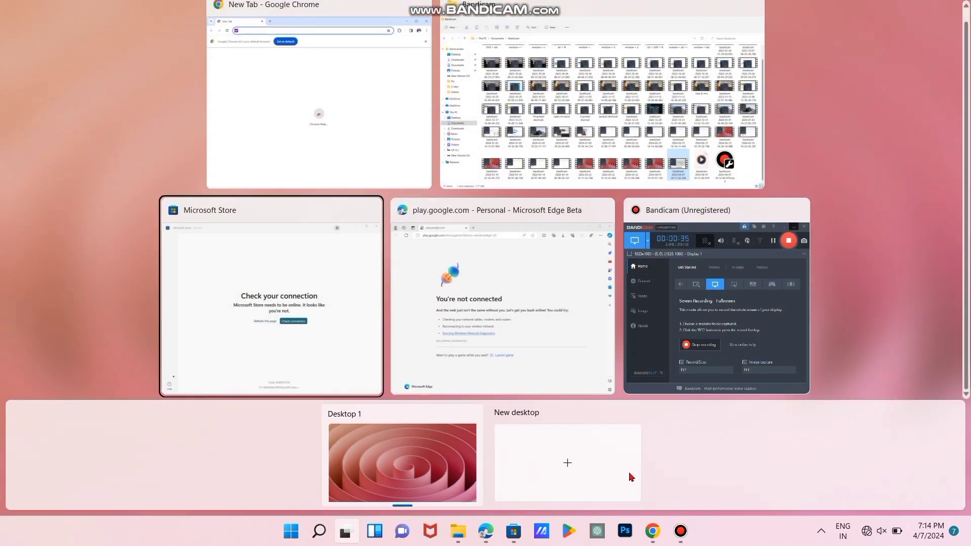
{"action": "key", "text": "Return"}
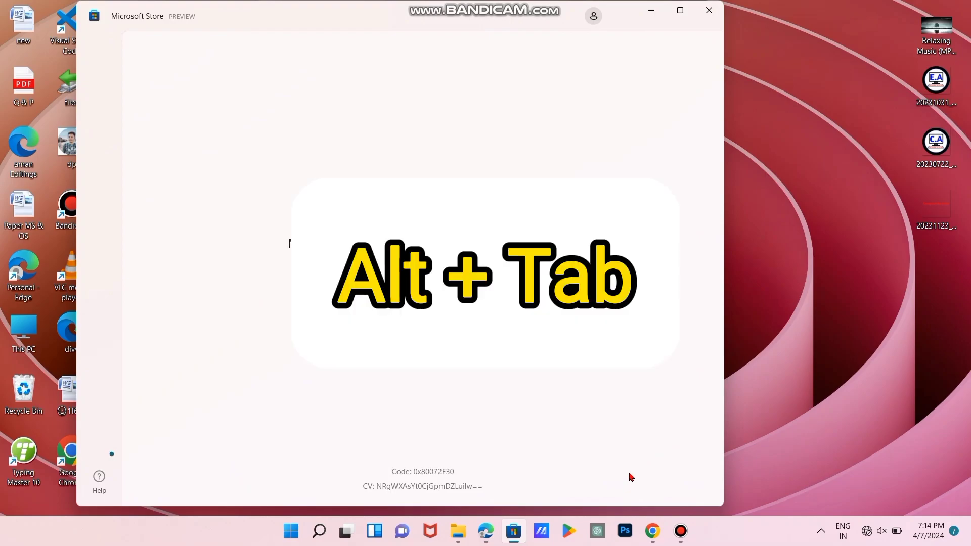
- Cycle through the open windows in the window switcher and switch to the Bandicam folder
{"action": "key", "text": "alt+Tab"}
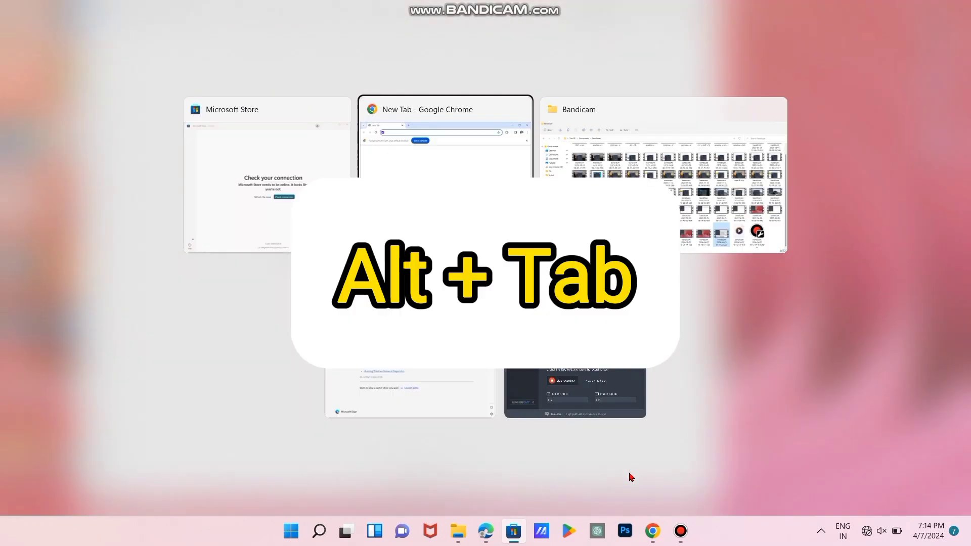
{"action": "key", "text": "Tab"}
{"action": "key", "text": "Tab"}
{"action": "key", "text": "Tab"}
{"action": "key", "text": "Tab"}
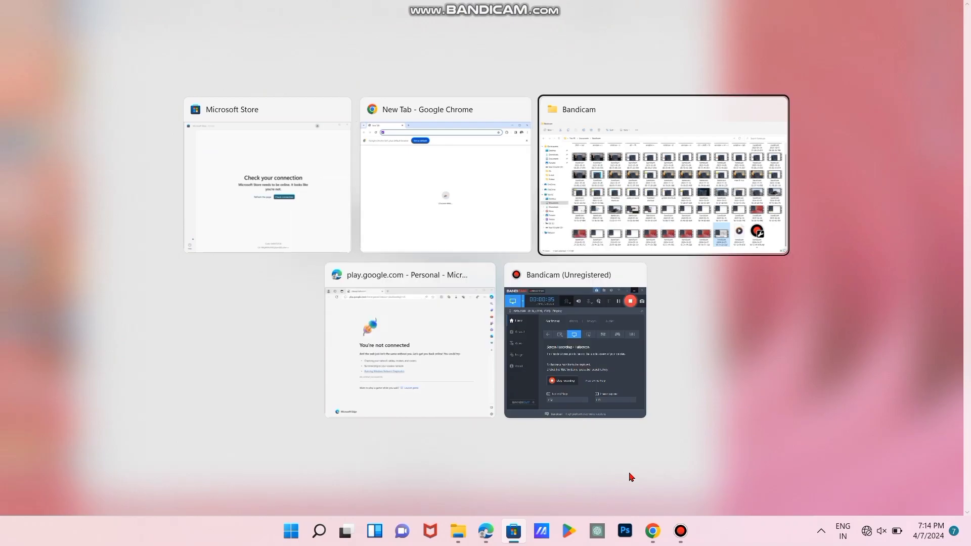
{"action": "key", "text": "Tab"}
{"action": "key", "text": "Tab"}
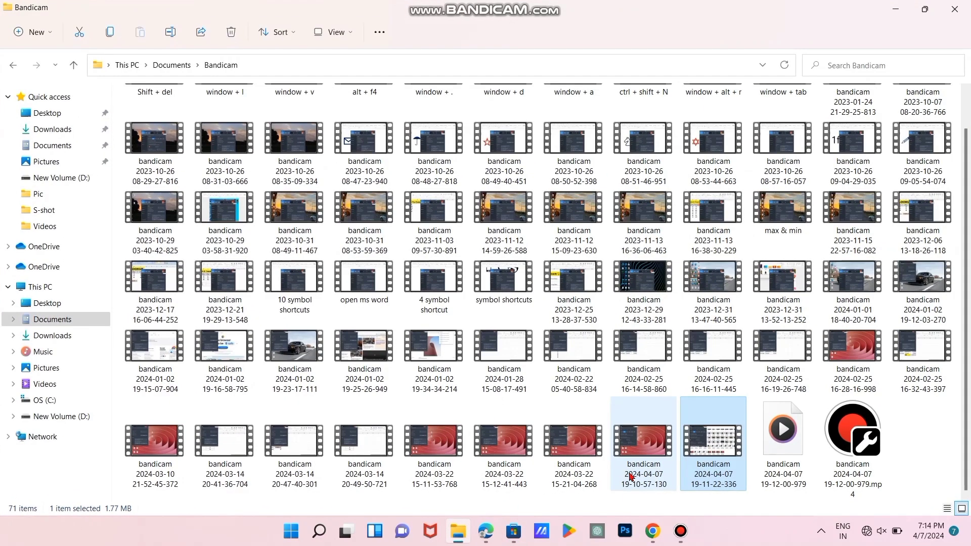
- Switch from the Bandicam folder to the Chrome window and hide all windows to show the desktop
{"action": "key", "text": "alt+Tab"}
{"action": "key", "text": "Tab"}
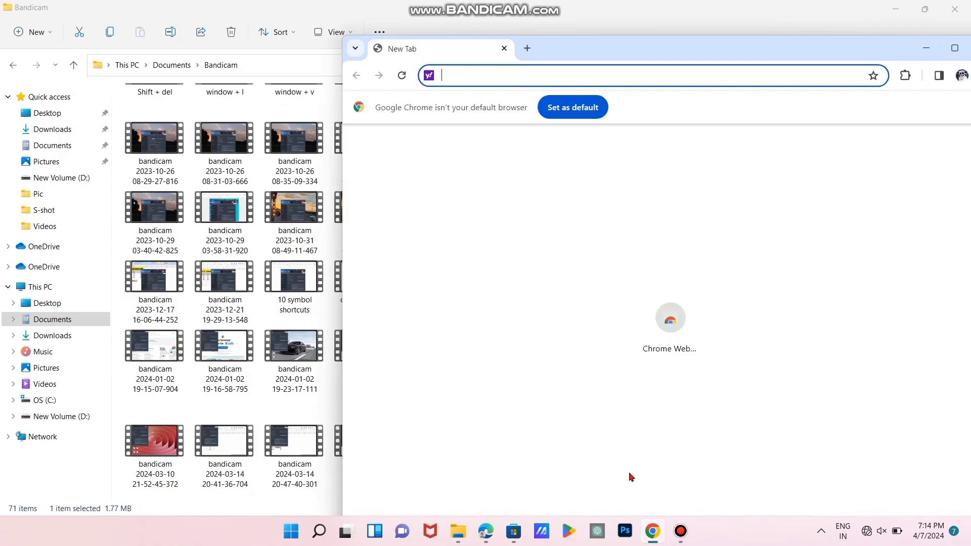
{"action": "key", "text": "super+d"}
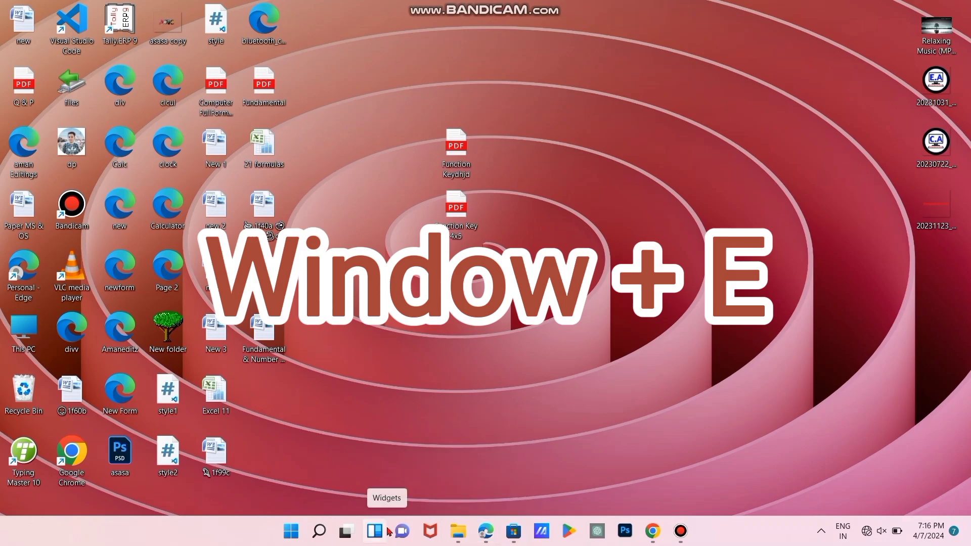
- Open File Explorer twice, browsing Pictures and Documents in the first window, and minimize both windows
{"action": "key", "text": "super+e"}
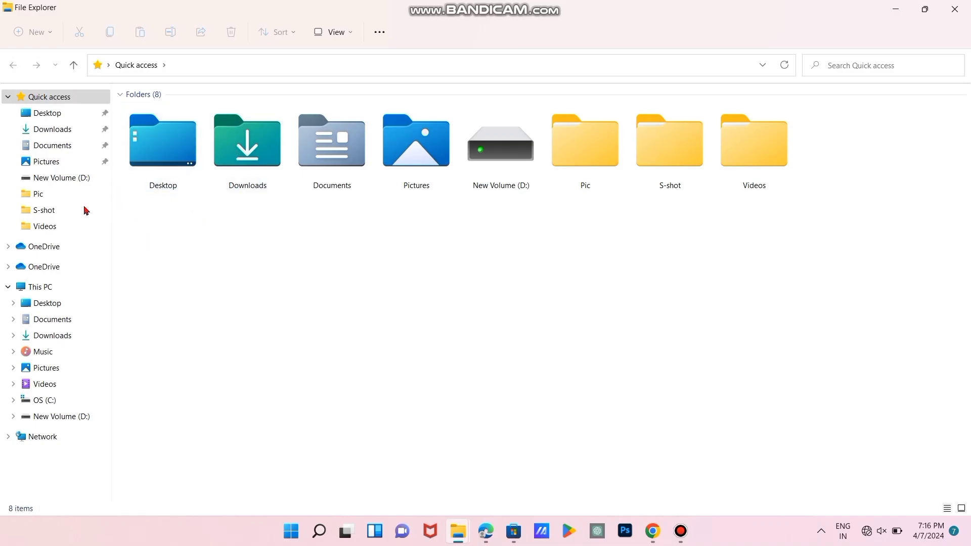
{"action": "left_click", "coordinate": [58, 212]}
{"action": "left_click", "coordinate": [54, 161]}
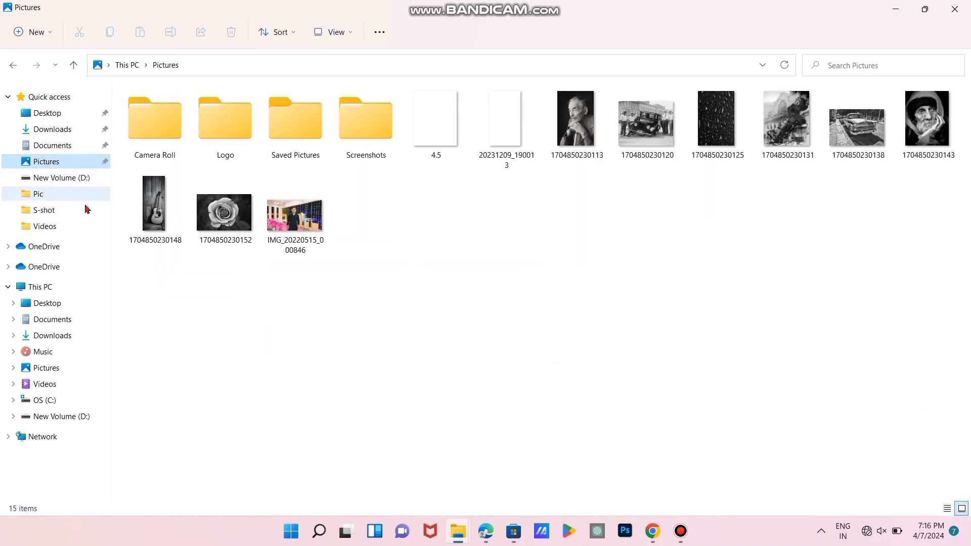
{"action": "left_click", "coordinate": [58, 145]}
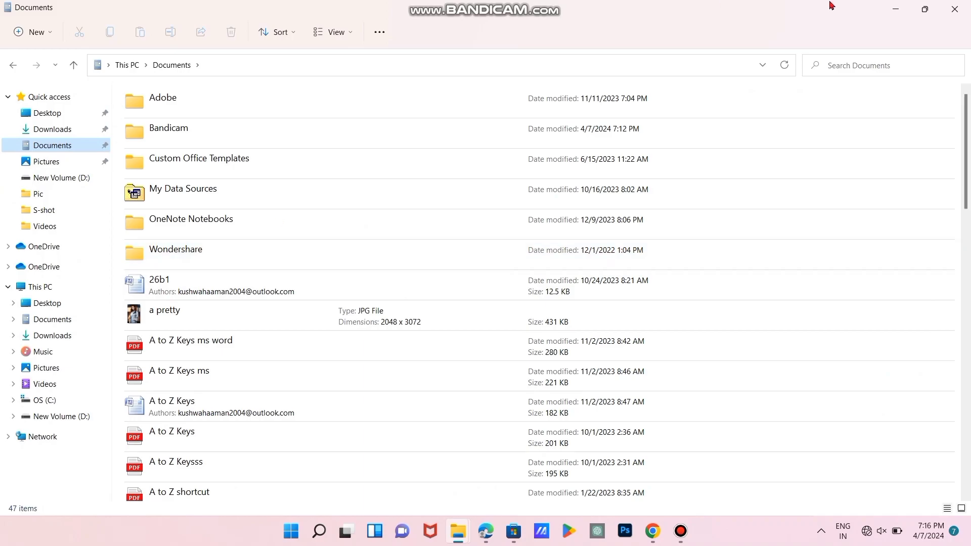
{"action": "left_click", "coordinate": [894, 7]}
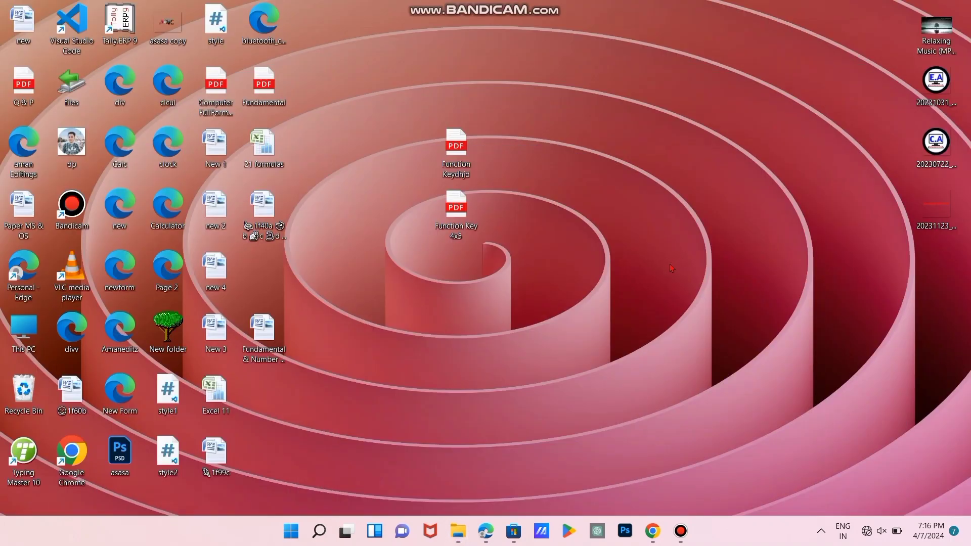
{"action": "key", "text": "super+e"}
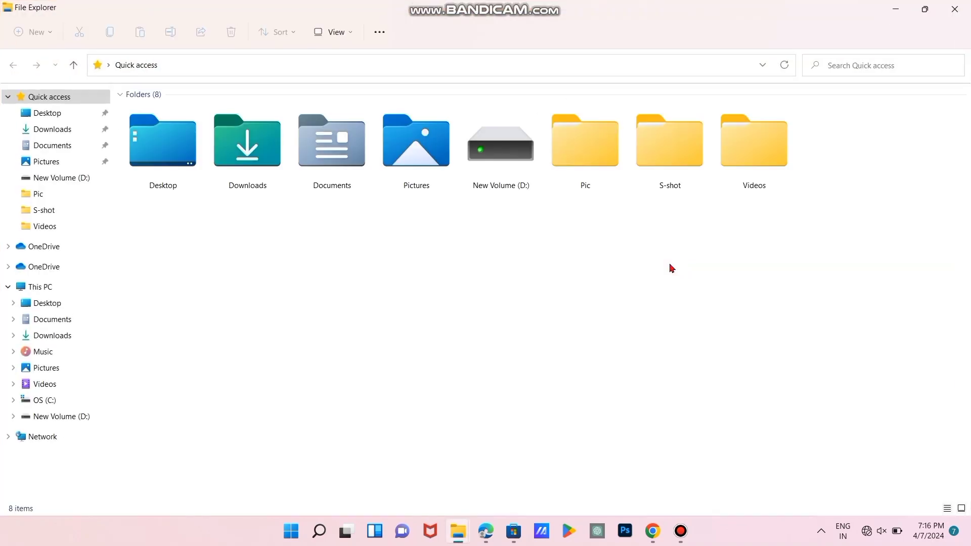
{"action": "left_click", "coordinate": [894, 8]}
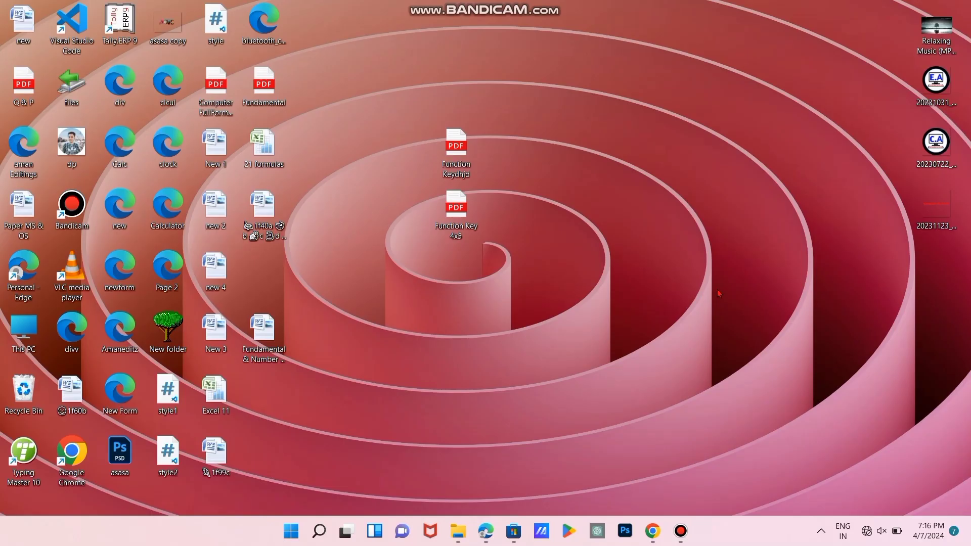
- Restore the Chrome and Edge windows and bring Microsoft Store in front of them
{"action": "left_click", "coordinate": [651, 530]}
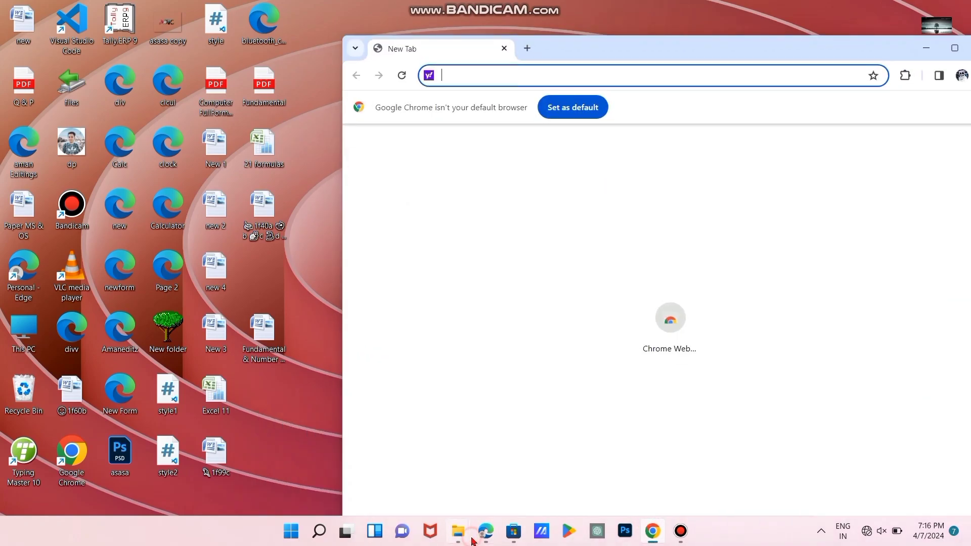
{"action": "left_click", "coordinate": [486, 531]}
{"action": "left_click_drag", "start_coordinate": [457, 532], "coordinate": [470, 454]}
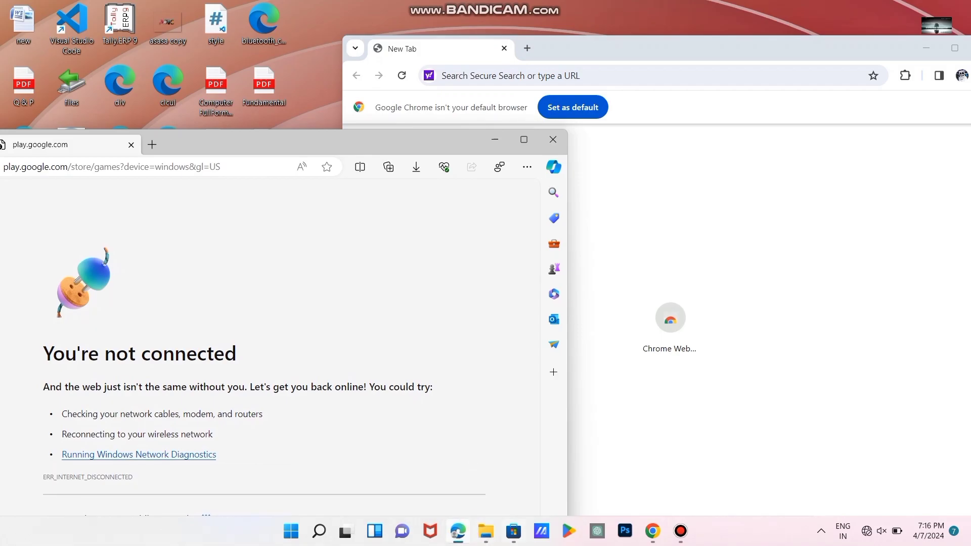
{"action": "left_click", "coordinate": [514, 531]}
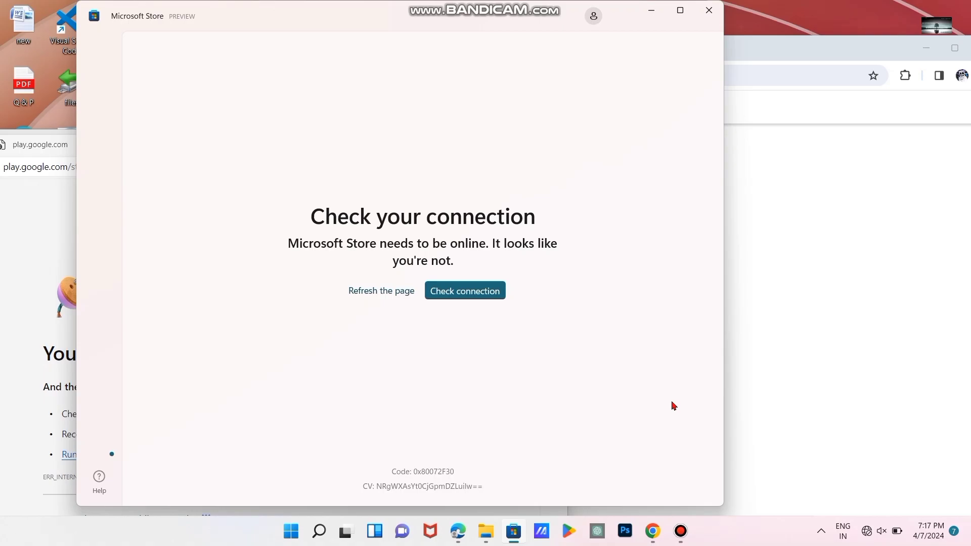
- Create a new virtual desktop and switch back and forth between it and the first desktop
{"action": "key", "text": "super+d"}
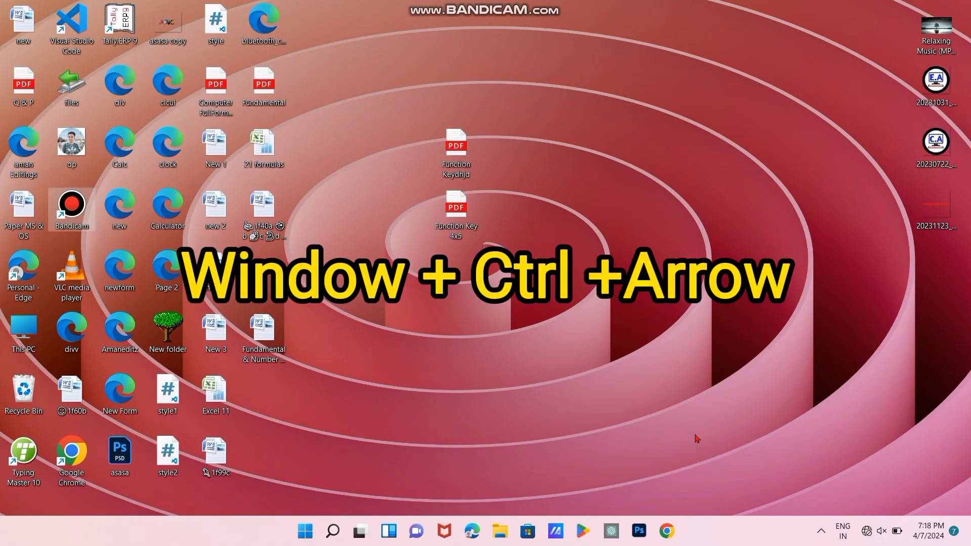
{"action": "key", "text": "super+ctrl+Left"}
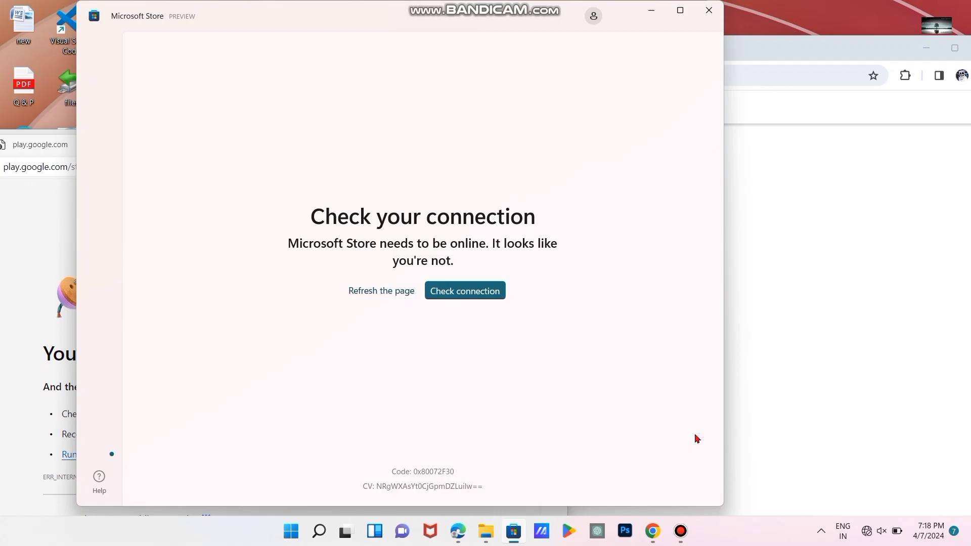
{"action": "key", "text": "super+ctrl+Right"}
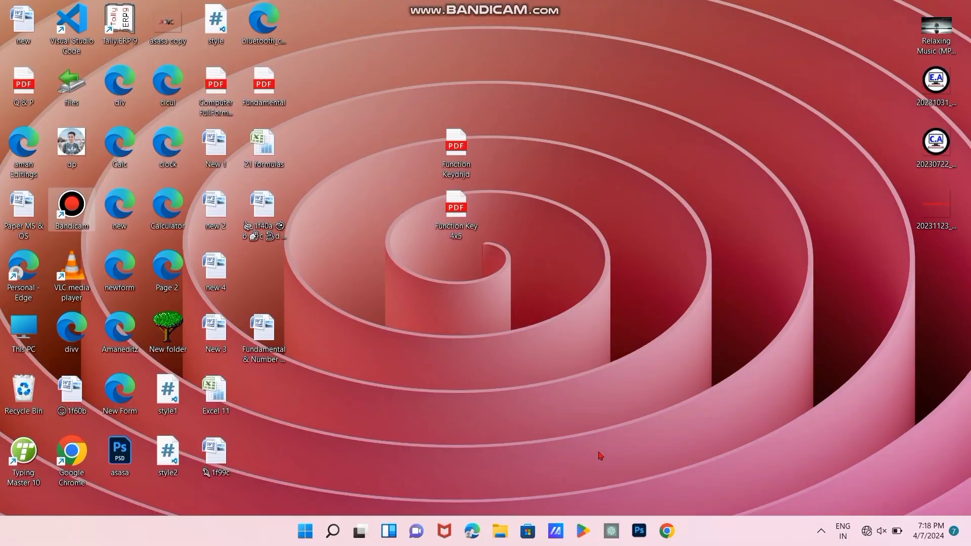
{"action": "key", "text": "ctrl+super+F4"}
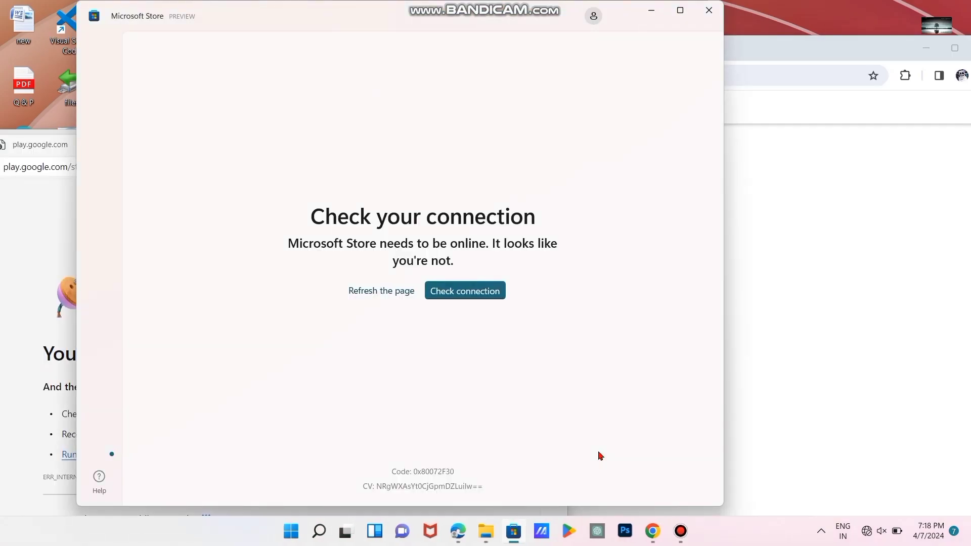
{"action": "key", "text": "ctrl+super+Right"}
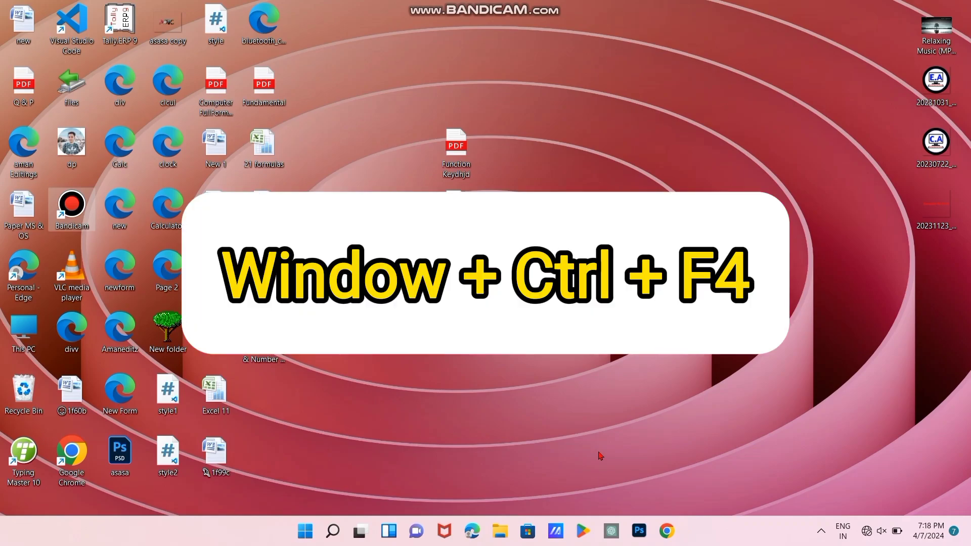
- Close the new virtual desktop and open Task View to check the remaining desktops
{"action": "key", "text": "ctrl+super+F4"}
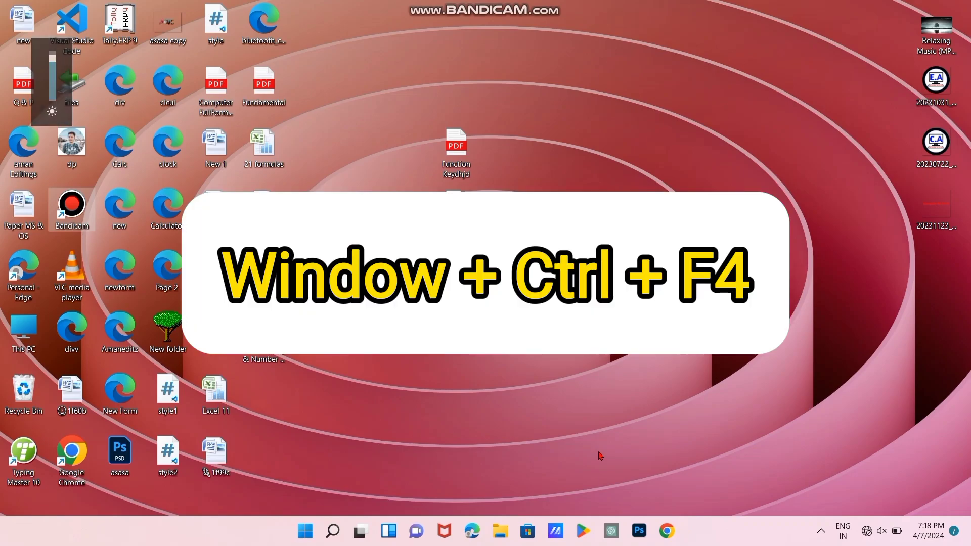
{"action": "key", "text": "ctrl+super+F4"}
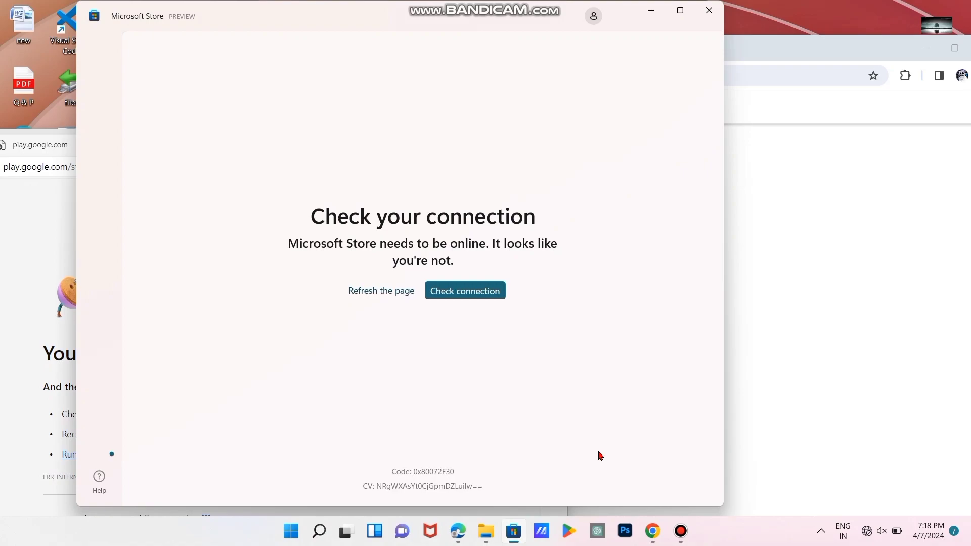
{"action": "key", "text": "super+Tab"}
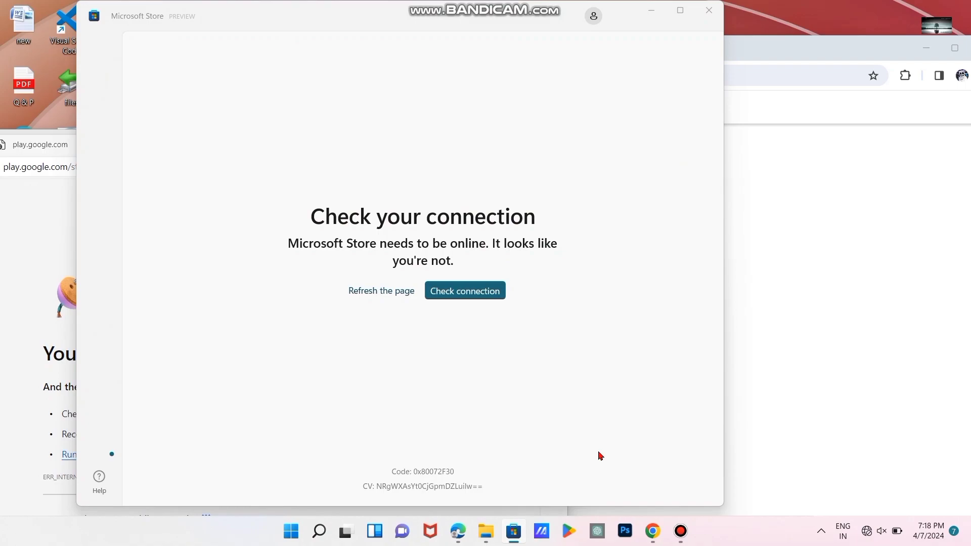
- Close Microsoft Store, and open and minimize the pinned Edge and MyASUS apps
{"action": "left_click", "coordinate": [709, 10]}
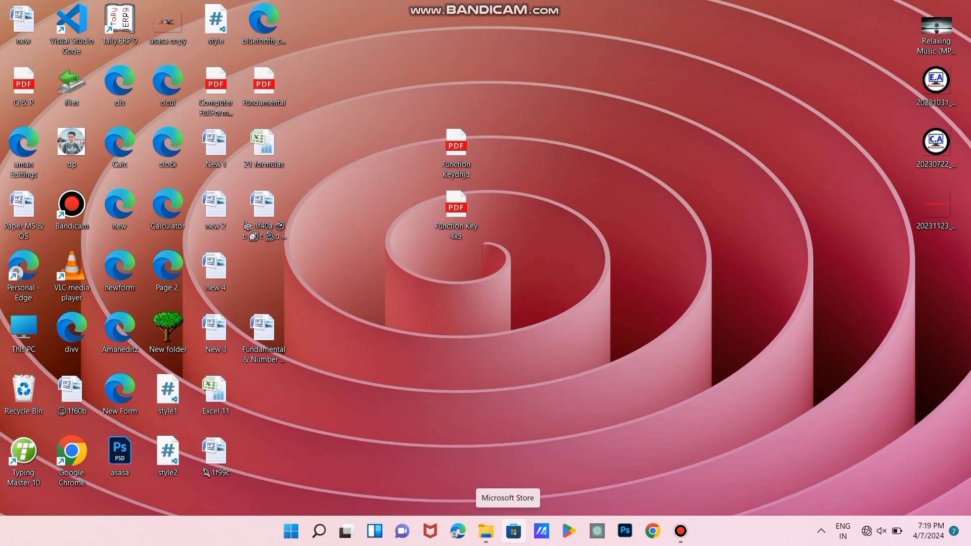
{"action": "key", "text": "super+5"}
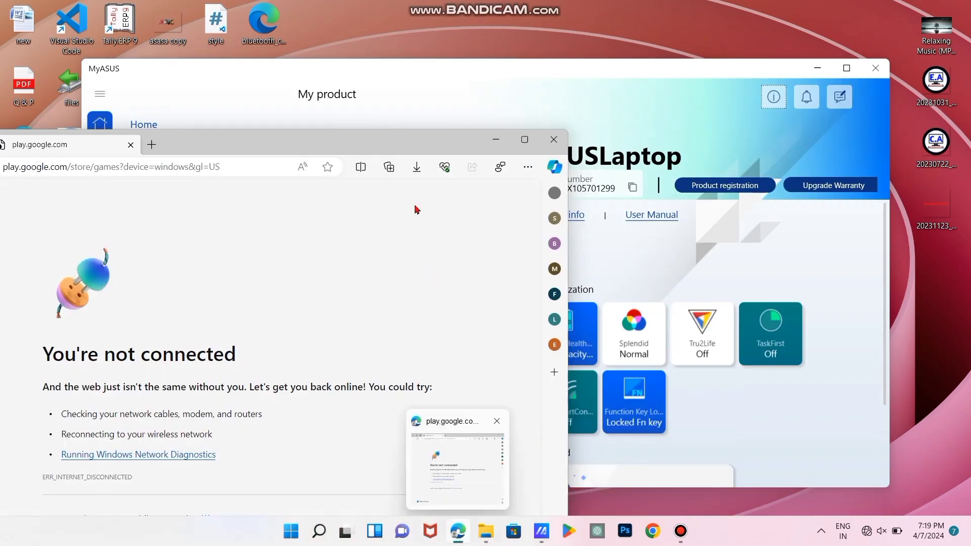
{"action": "left_click", "coordinate": [496, 144]}
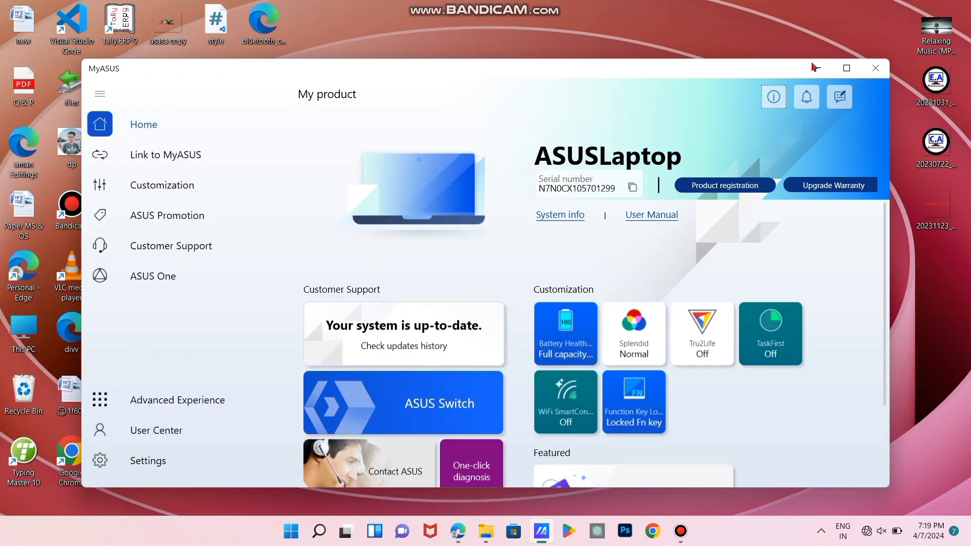
{"action": "left_click", "coordinate": [810, 69]}
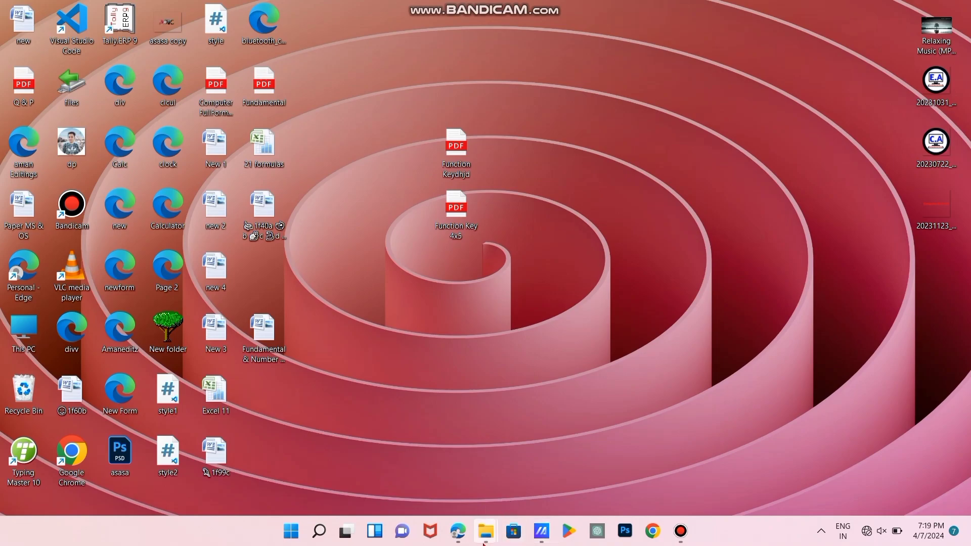
{"action": "mouse_move", "coordinate": [484, 542]}
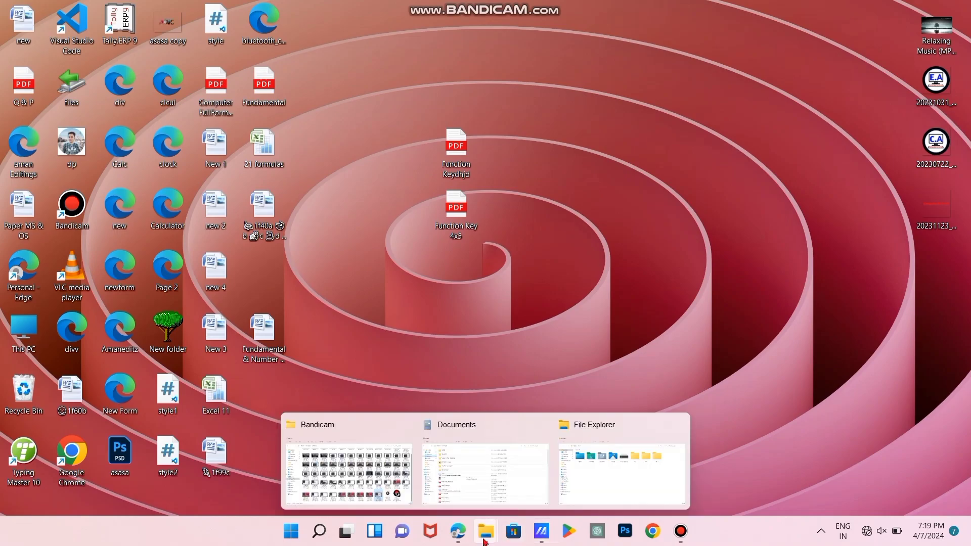
{"action": "left_click", "coordinate": [630, 291]}
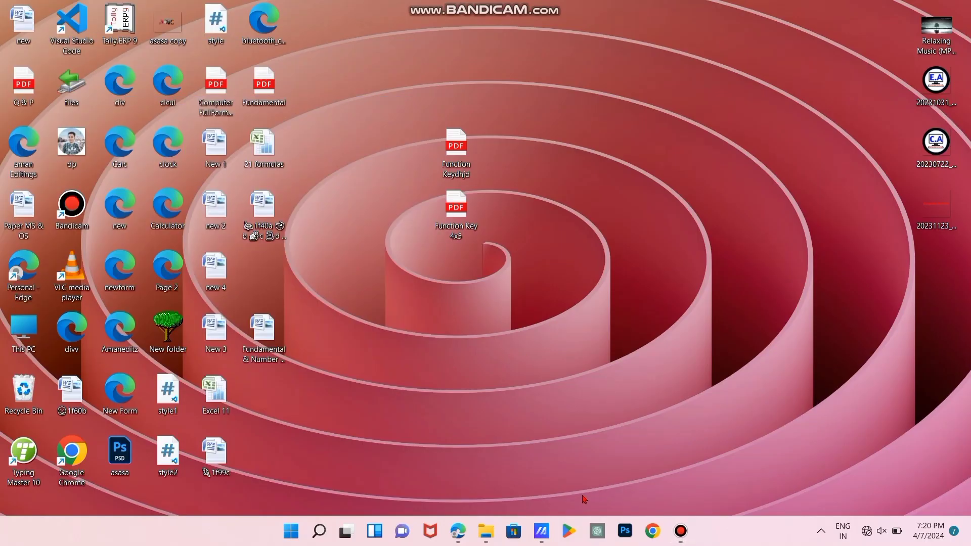
- Bring up MyASUS maximized and magnify its screen with Magnifier, zooming in and back out to 100% twice
{"action": "left_click", "coordinate": [542, 535]}
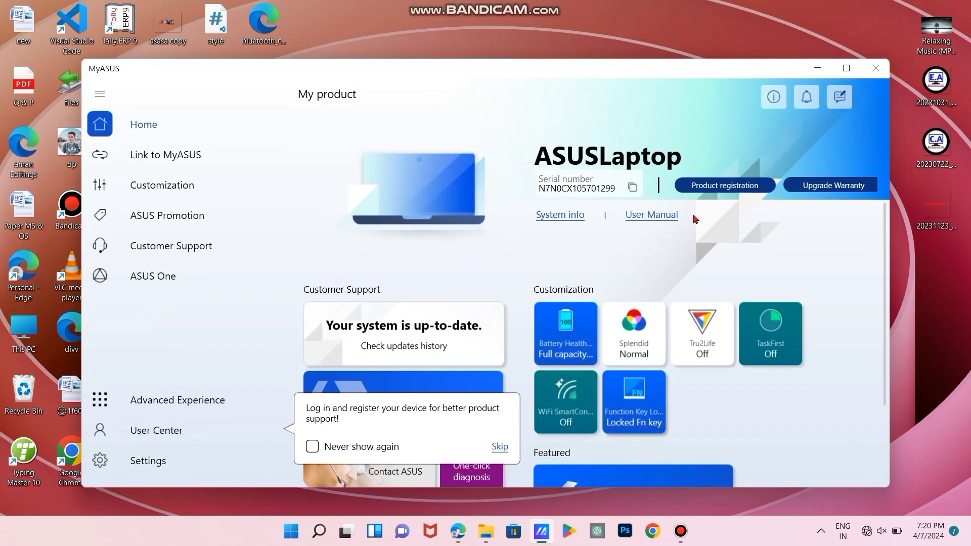
{"action": "left_click", "coordinate": [846, 70]}
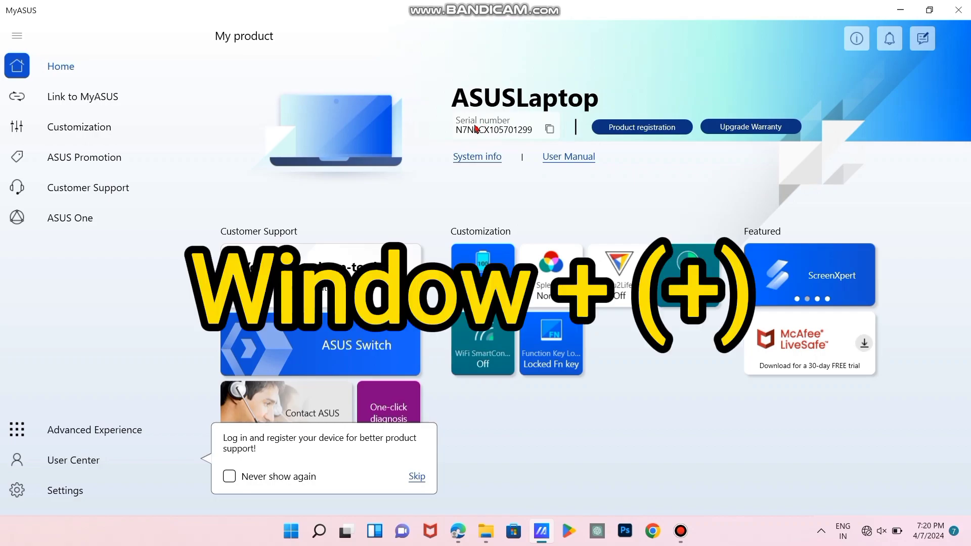
{"action": "key", "text": "super+plus"}
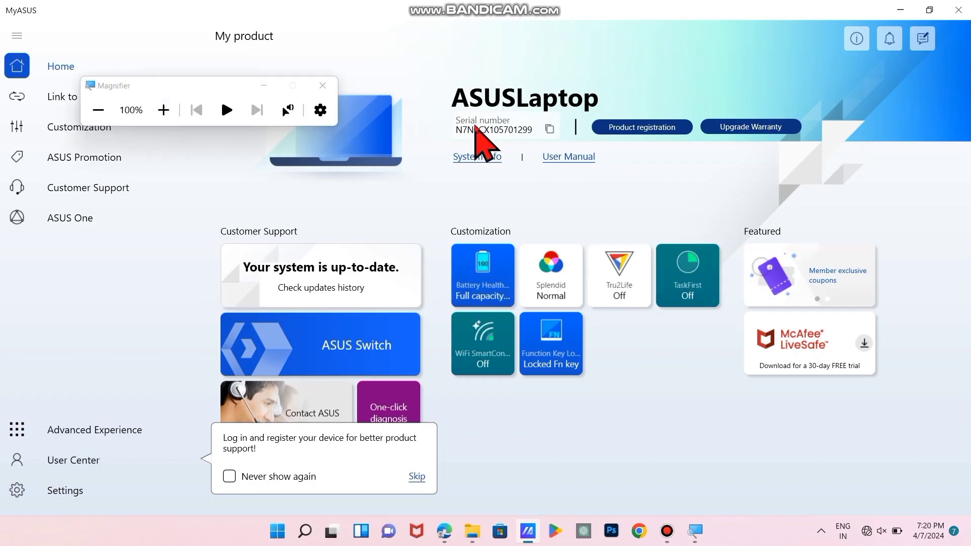
{"action": "key", "text": "super+plus"}
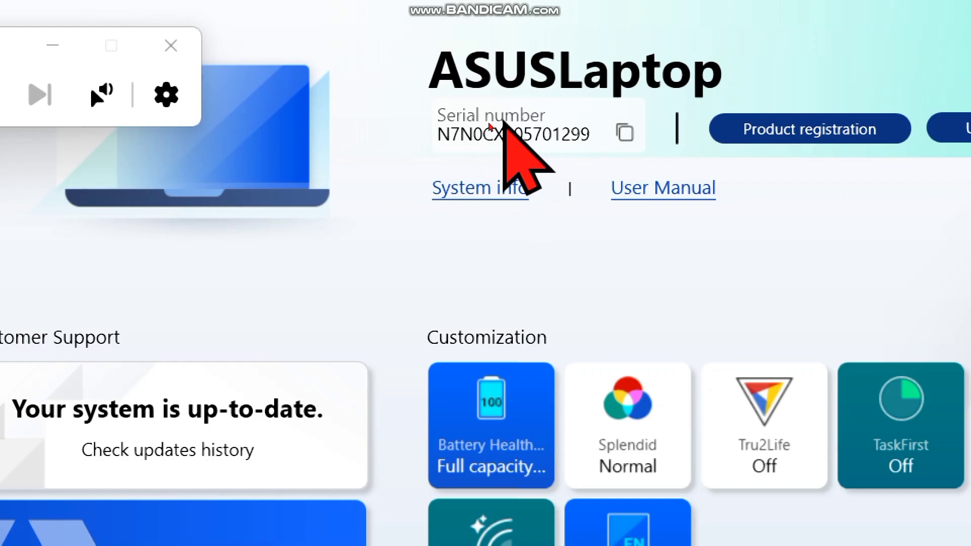
{"action": "key", "text": "super+minus"}
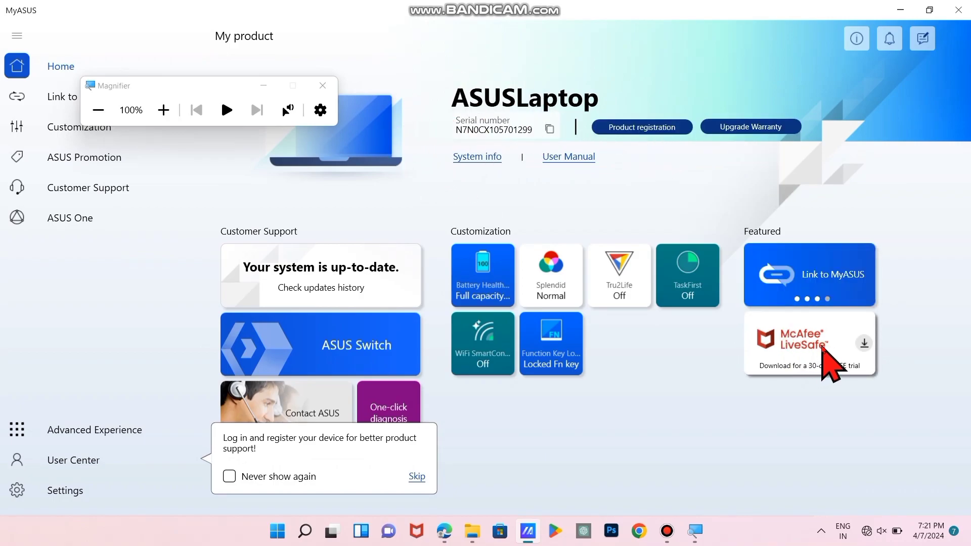
{"action": "key", "text": "super+plus"}
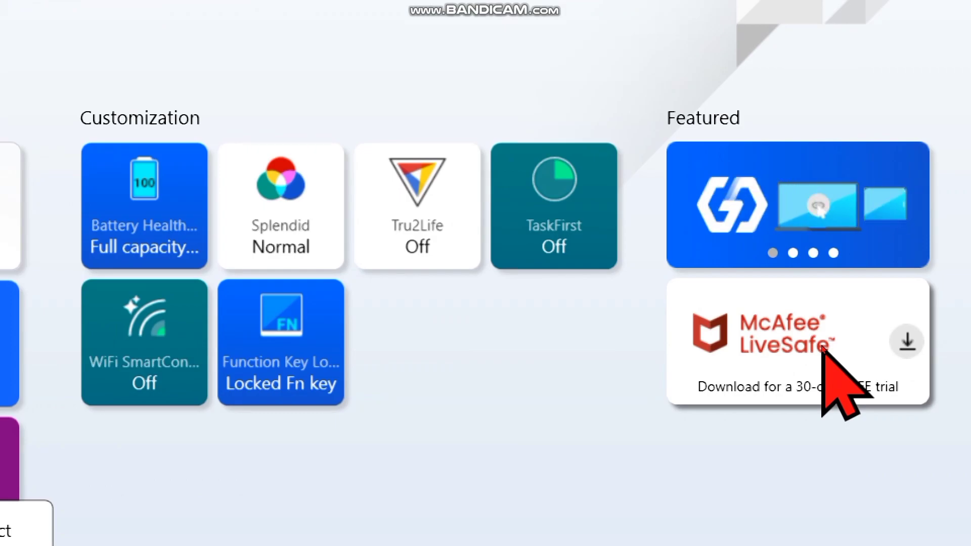
{"action": "key", "text": "super+minus"}
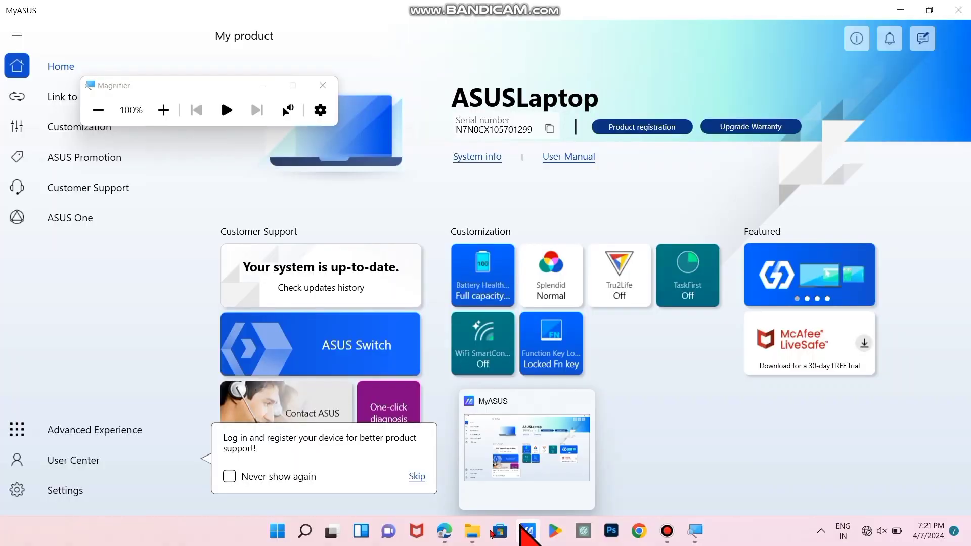
- Bring the Documents and Quick access windows of File Explorer to the front and close Magnifier
{"action": "mouse_move", "coordinate": [472, 531]}
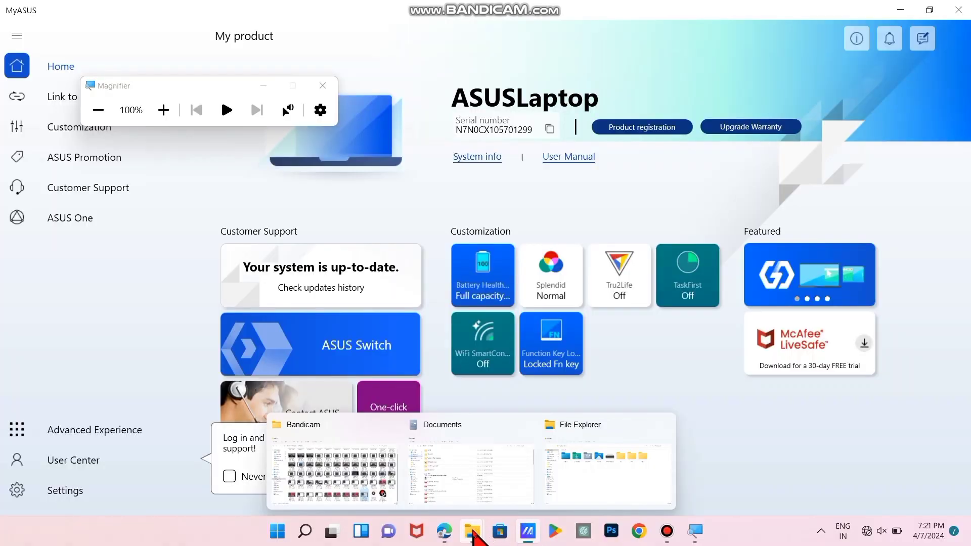
{"action": "left_click", "coordinate": [483, 478]}
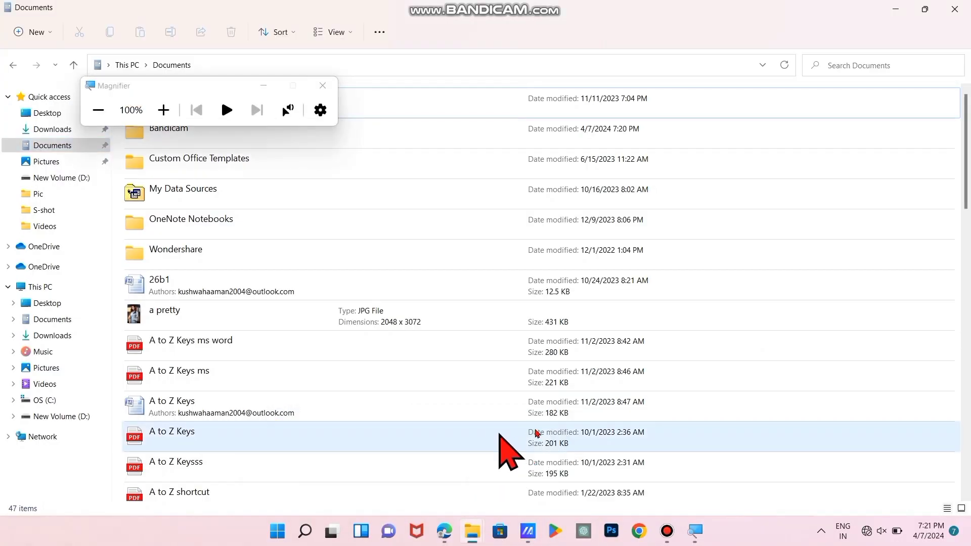
{"action": "mouse_move", "coordinate": [474, 535]}
{"action": "left_click", "coordinate": [572, 479]}
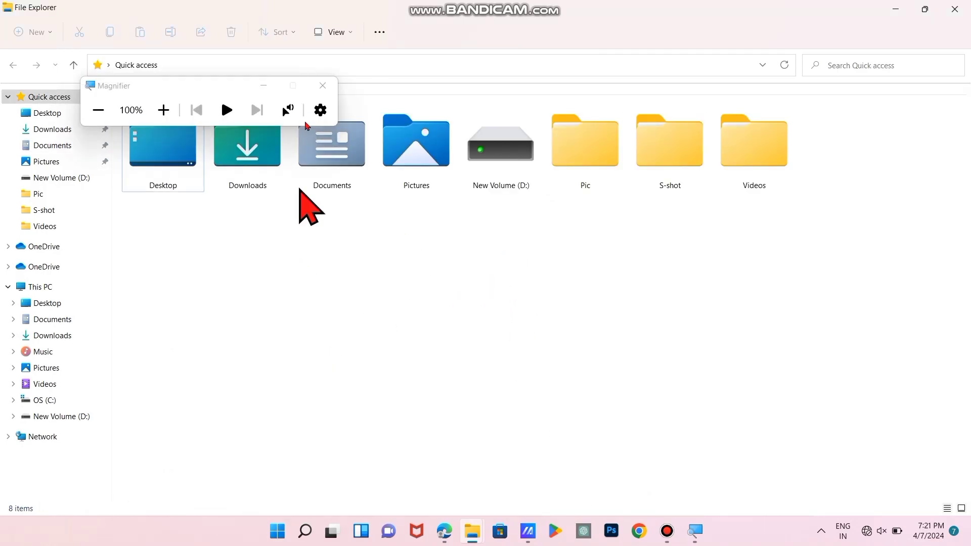
{"action": "left_click", "coordinate": [323, 86]}
{"action": "left_click", "coordinate": [322, 86]}
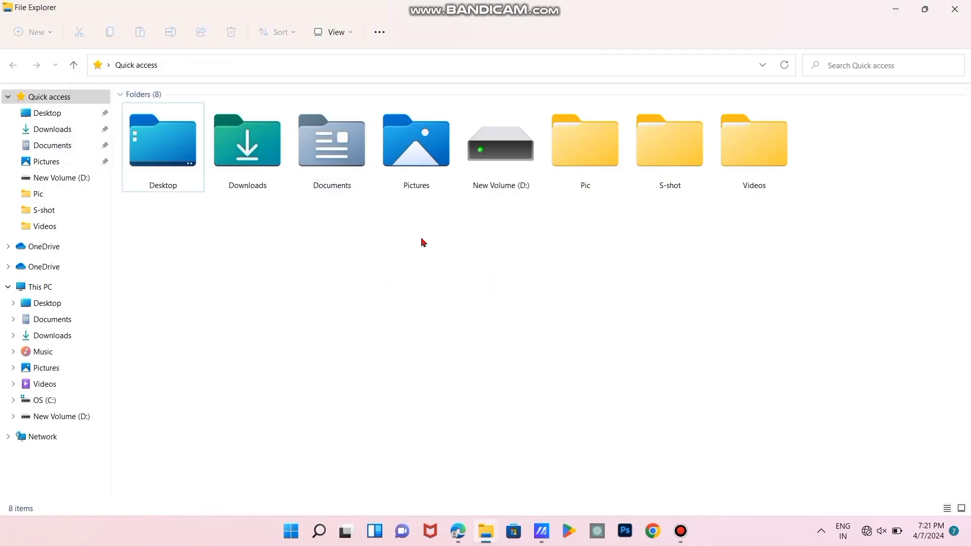
- Bring up the Bandicam folder window, close it and the Quick access window, and minimize the Documents window
{"action": "mouse_move", "coordinate": [484, 539]}
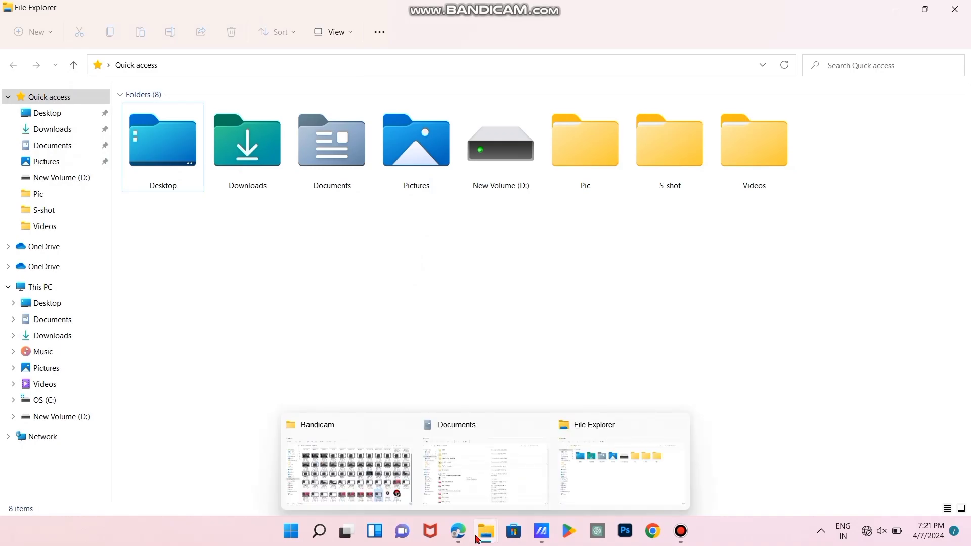
{"action": "left_click", "coordinate": [373, 460]}
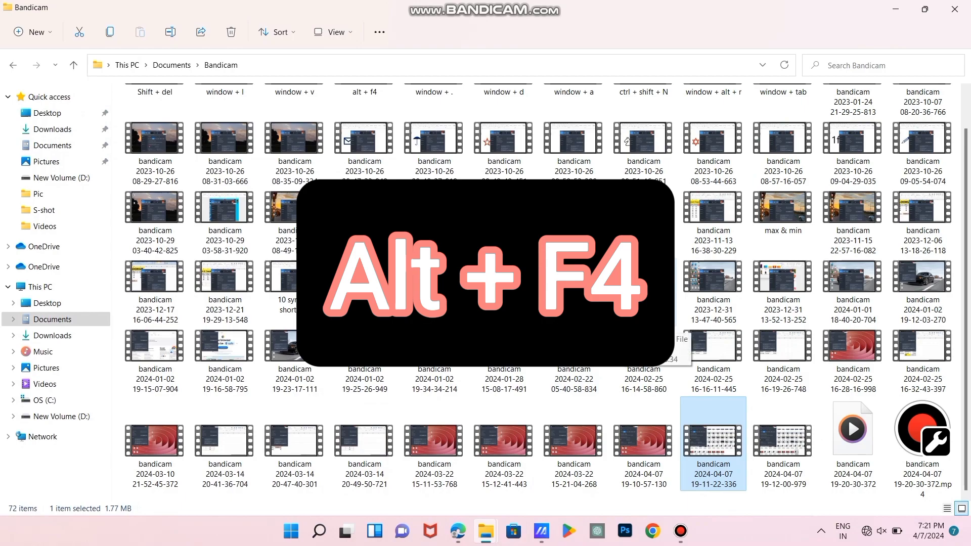
{"action": "key", "text": "super+e"}
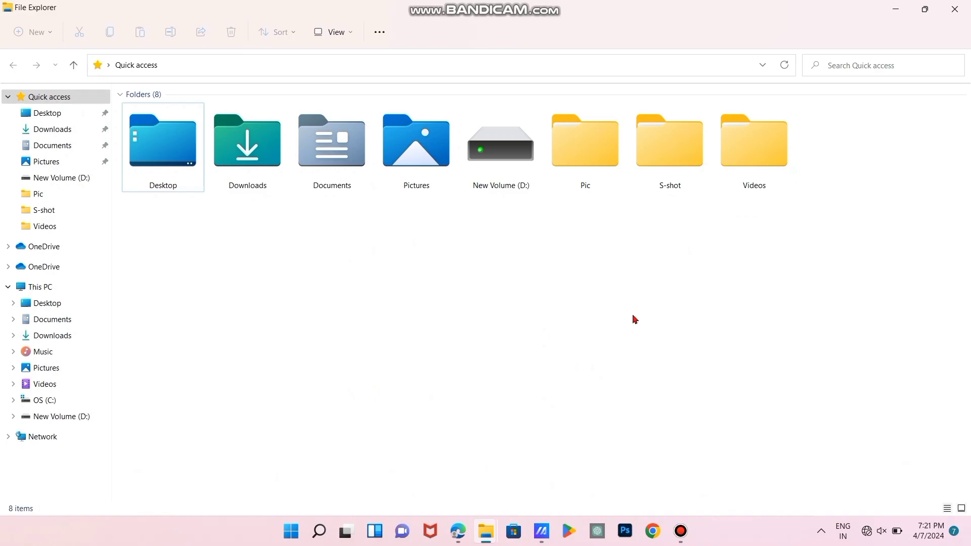
{"action": "key", "text": "alt+F4"}
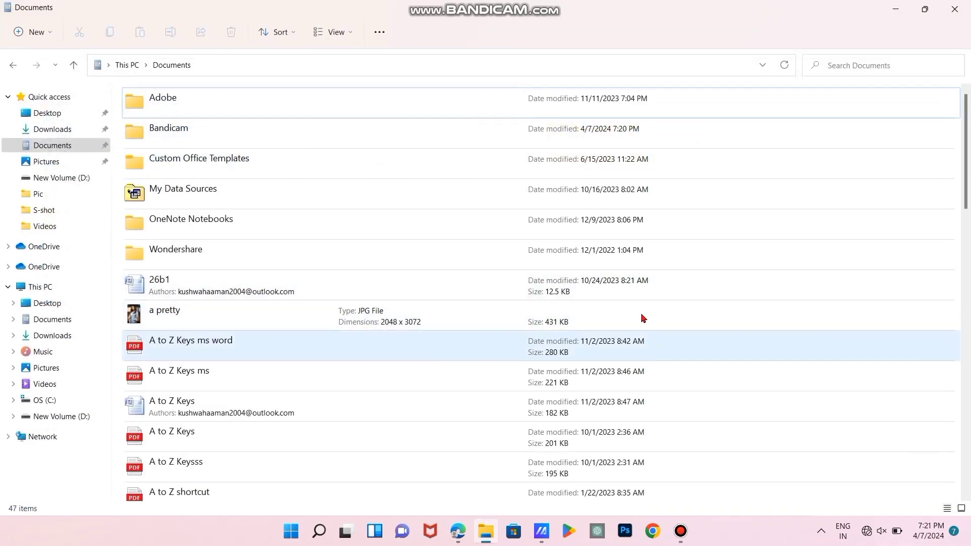
{"action": "left_click", "coordinate": [906, 5]}
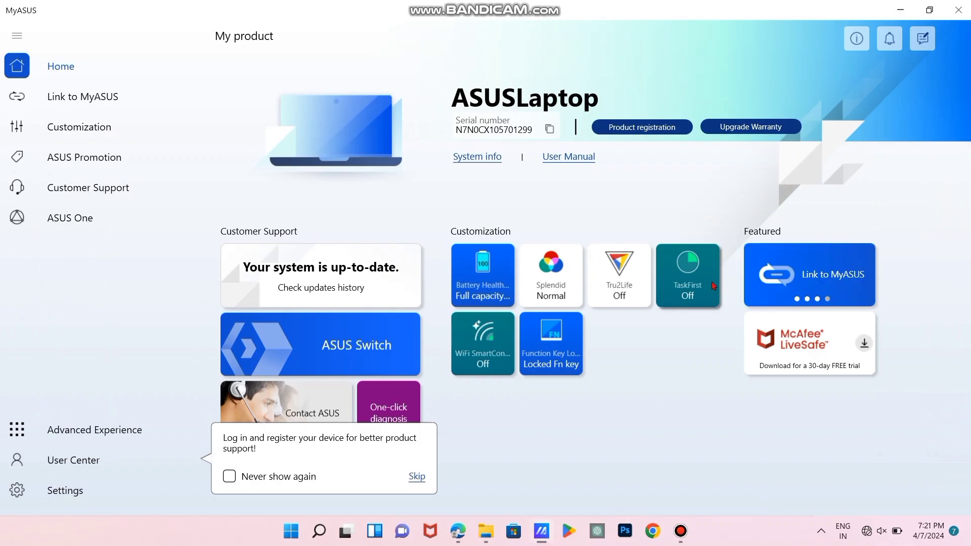
- Show the desktop, start Word with a blank document and fill it with sample text using =rand()
{"action": "key", "text": "super+d"}
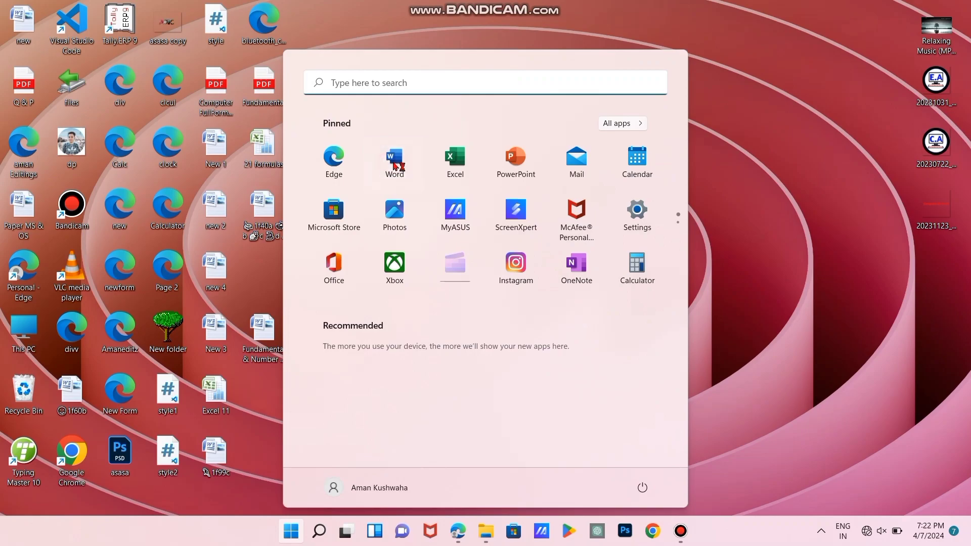
{"action": "left_click", "coordinate": [395, 161]}
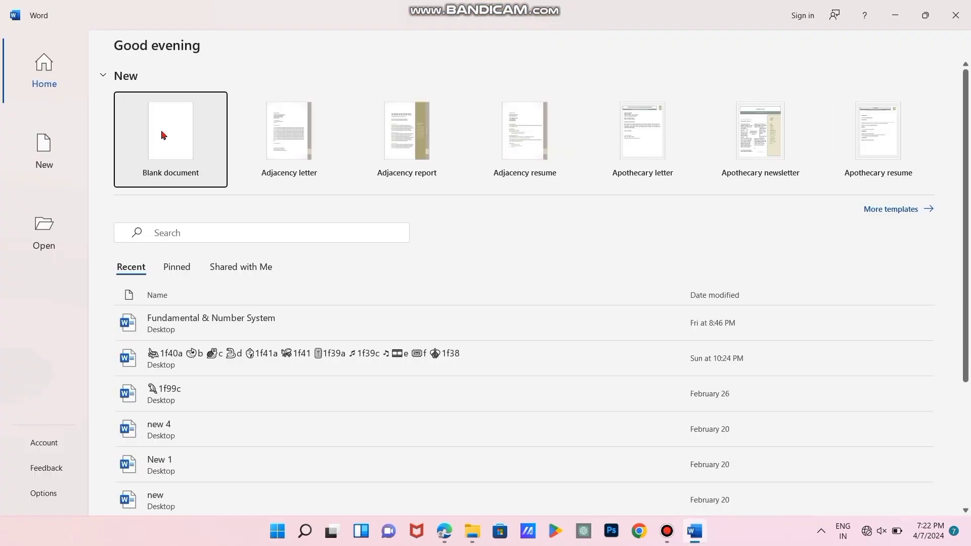
{"action": "left_click", "coordinate": [160, 134]}
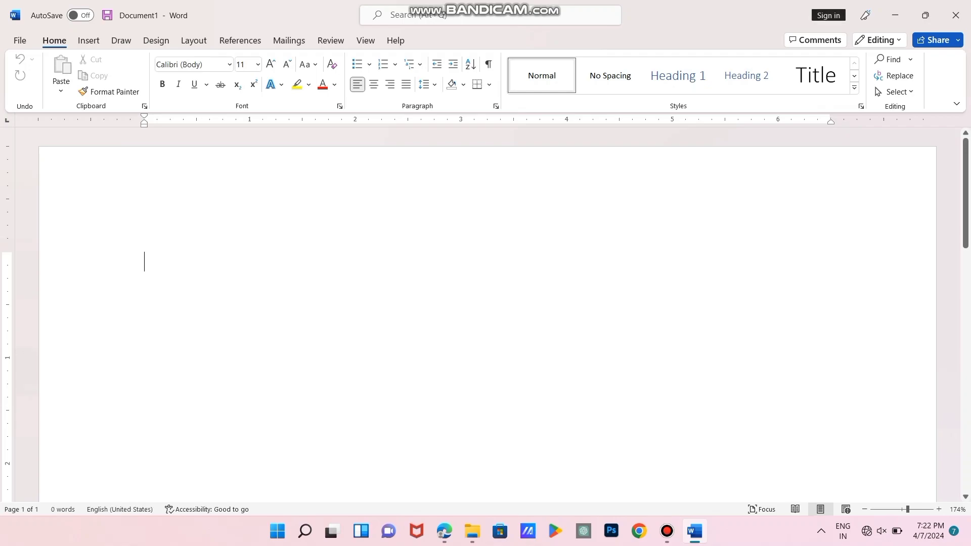
{"action": "type", "text": "=rand()"}
{"action": "key", "text": "Return"}
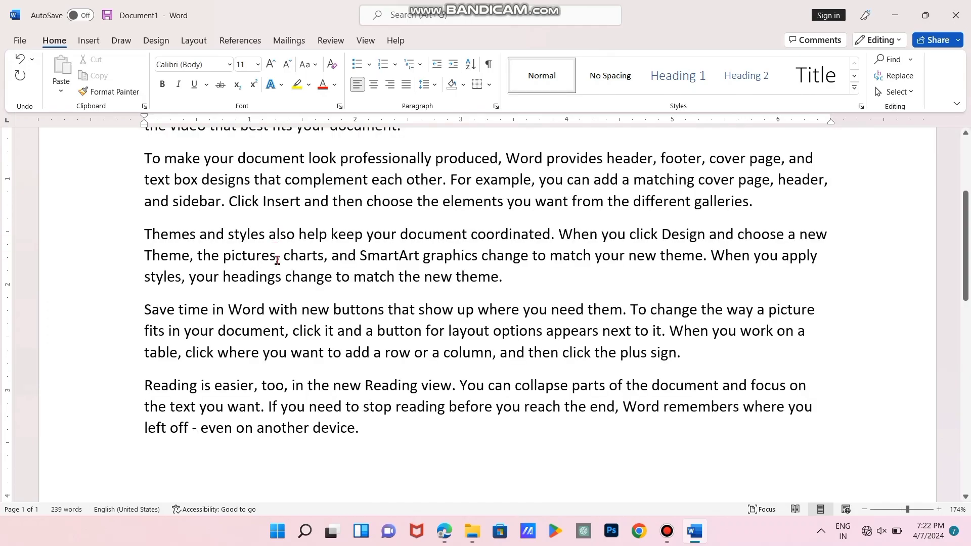
{"action": "scroll", "coordinate": [277, 260], "scroll_direction": "up", "scroll_amount": 3}
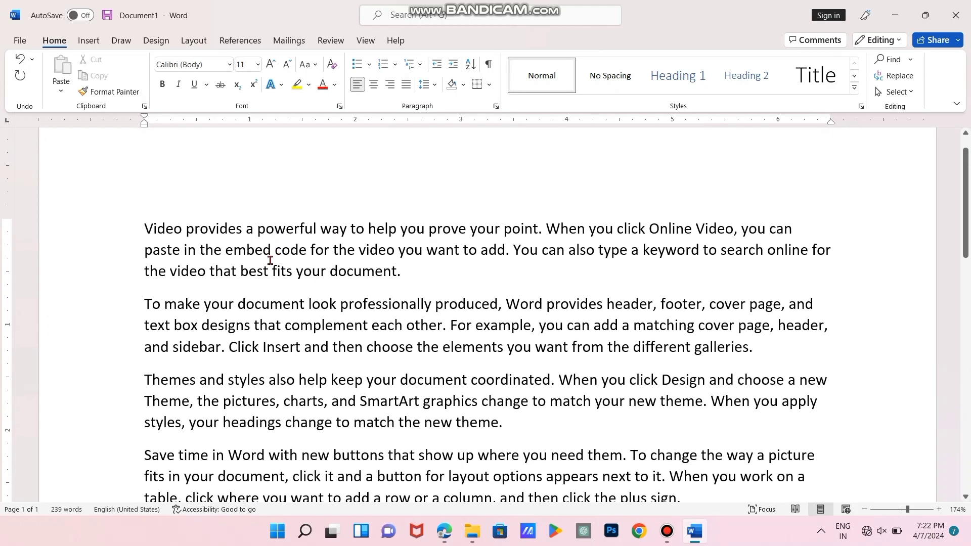
- Copy the opening words of each of the first three paragraphs separately, ending at "prove", "produced" and "document"
{"action": "left_click_drag", "start_coordinate": [146, 229], "coordinate": [405, 276]}
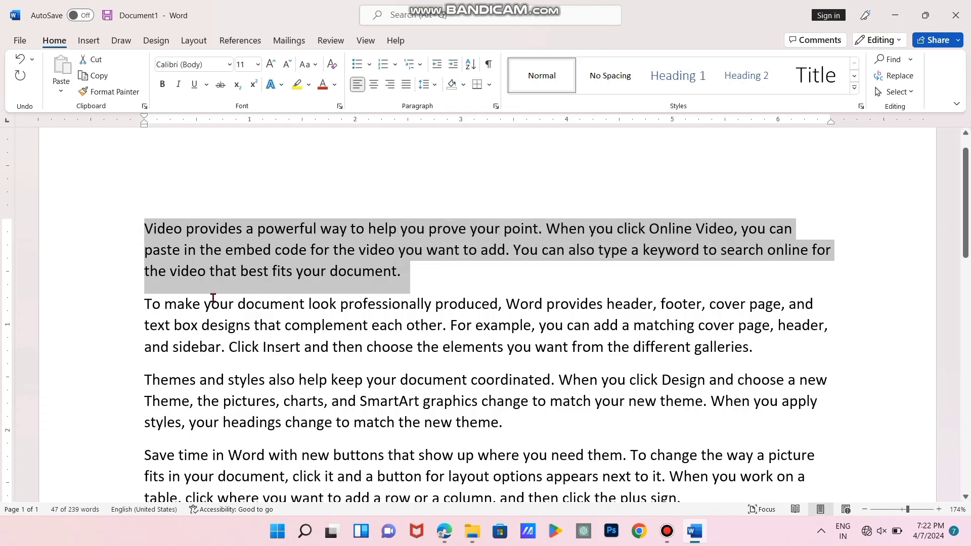
{"action": "left_click", "coordinate": [234, 294]}
{"action": "left_click_drag", "start_coordinate": [145, 230], "coordinate": [439, 240]}
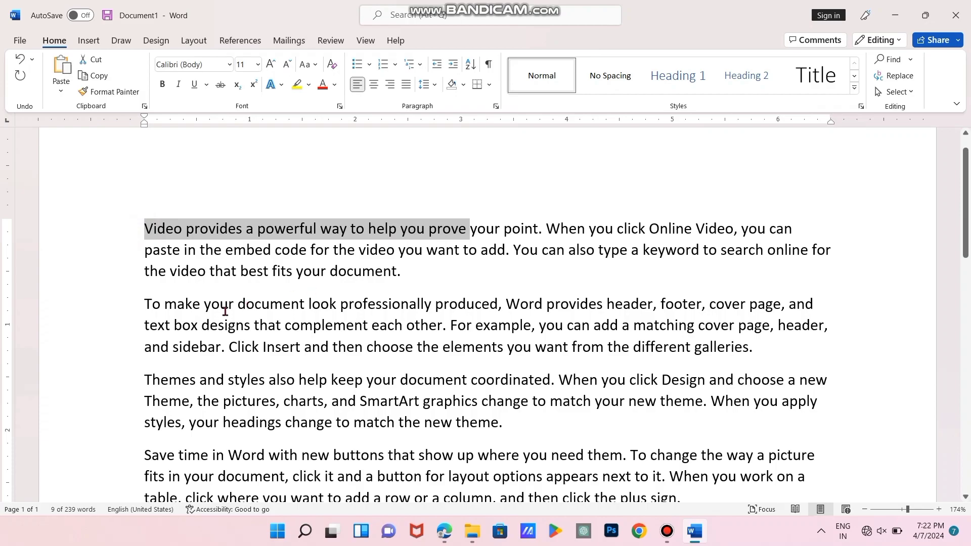
{"action": "left_click_drag", "start_coordinate": [142, 300], "coordinate": [448, 303]}
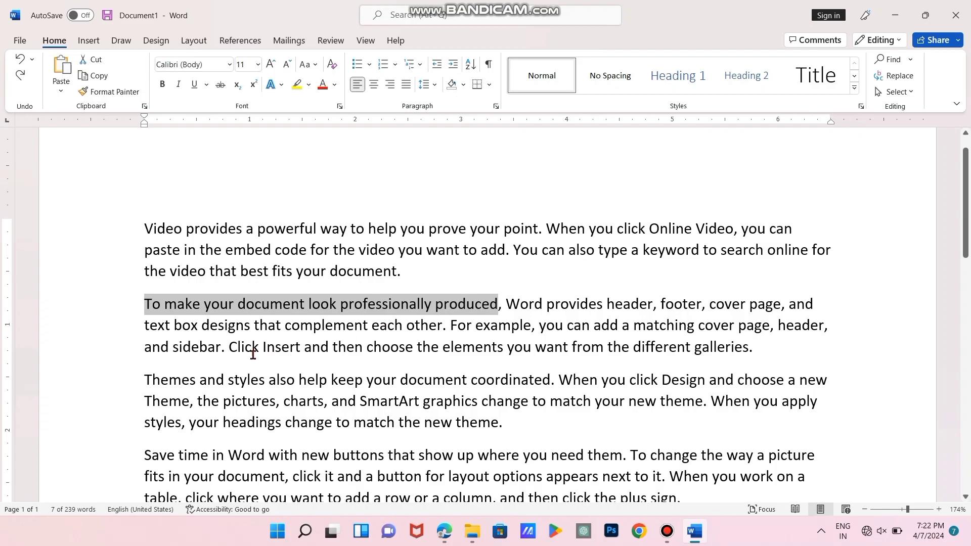
{"action": "left_click_drag", "start_coordinate": [145, 379], "coordinate": [468, 382]}
{"action": "key", "text": "super+c"}
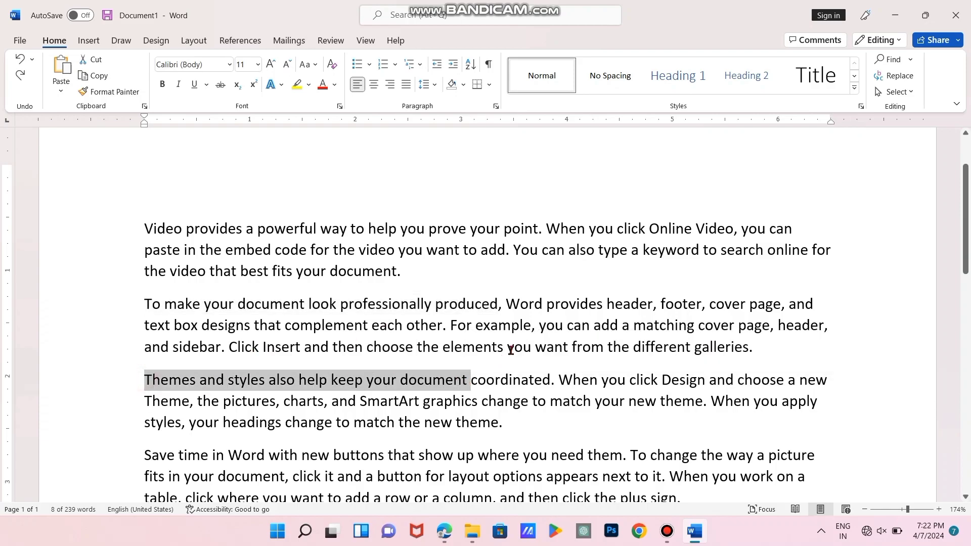
- Paste the three copied phrases from the clipboard history below the last paragraph, starting with "Themes and styles" and ending with "Video provides"
{"action": "scroll", "coordinate": [510, 349], "scroll_direction": "down", "scroll_amount": 10}
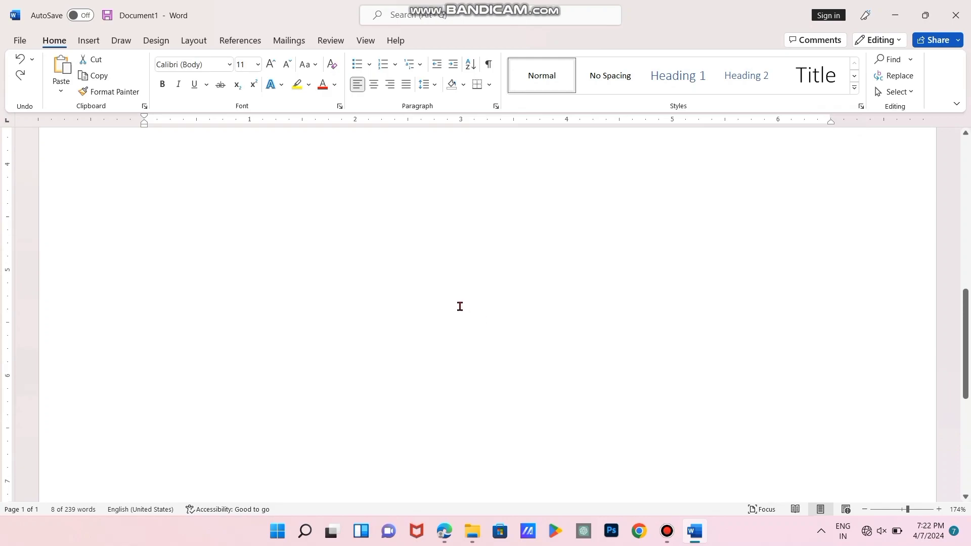
{"action": "scroll", "coordinate": [460, 306], "scroll_direction": "up", "scroll_amount": 3}
{"action": "left_click", "coordinate": [434, 274]}
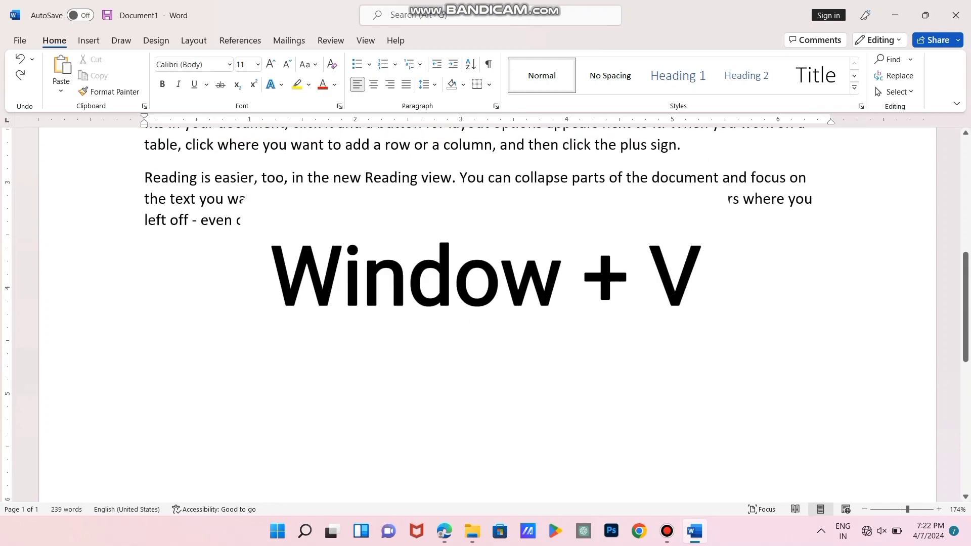
{"action": "key", "text": "super+v"}
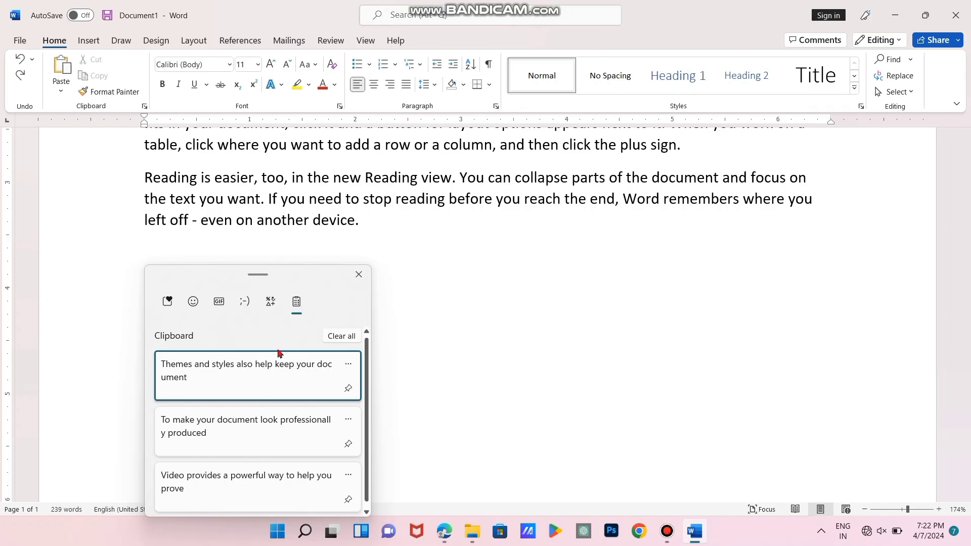
{"action": "left_click_drag", "start_coordinate": [311, 277], "coordinate": [556, 264]}
{"action": "left_click", "coordinate": [495, 371]}
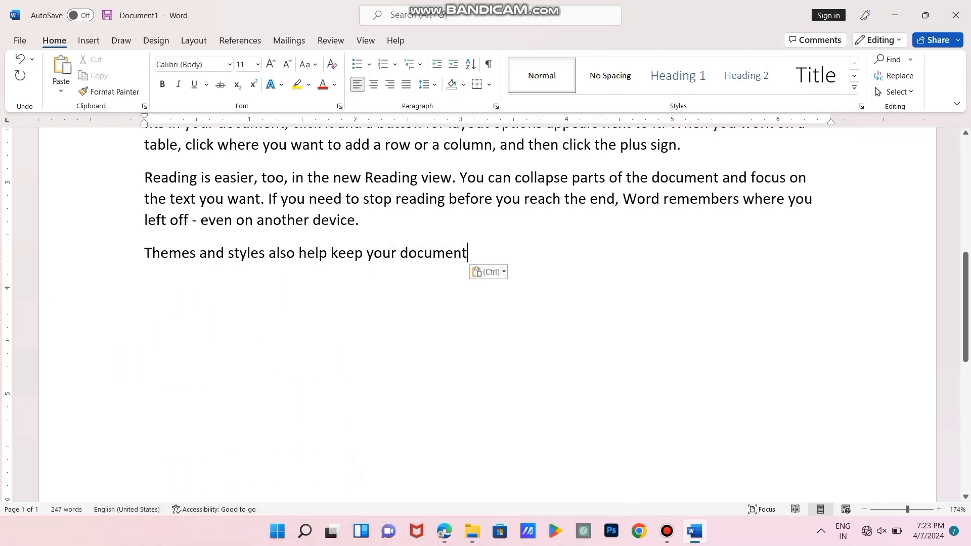
{"action": "key", "text": "super+v"}
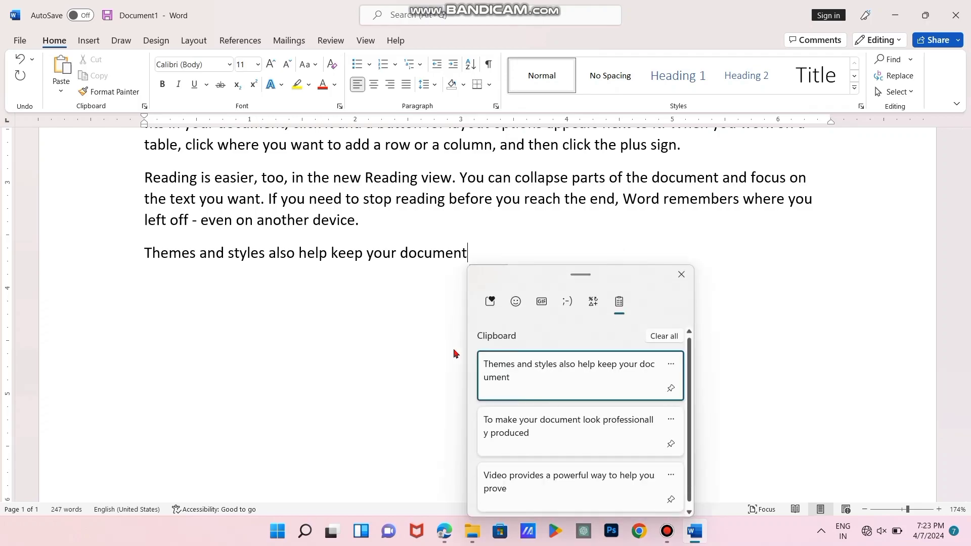
{"action": "left_click", "coordinate": [508, 421]}
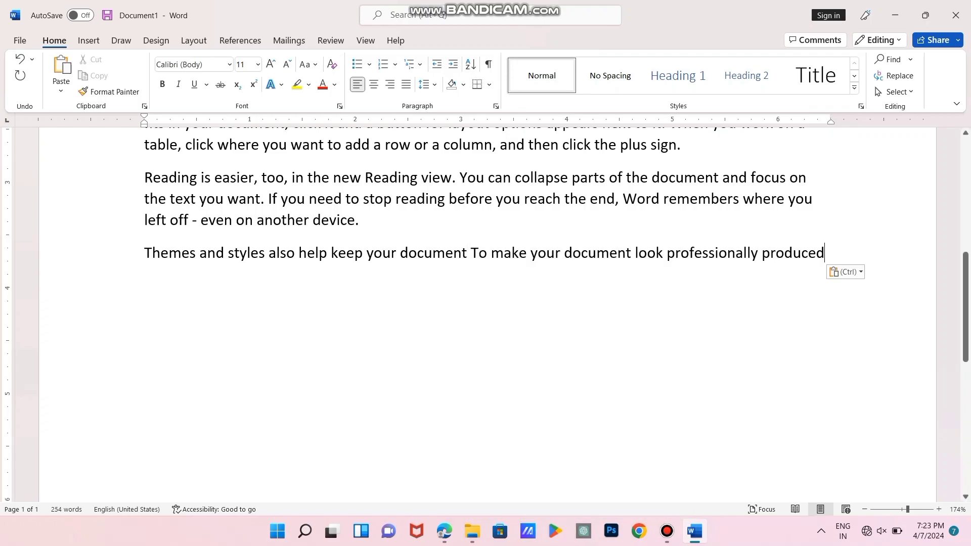
{"action": "key", "text": "super+v"}
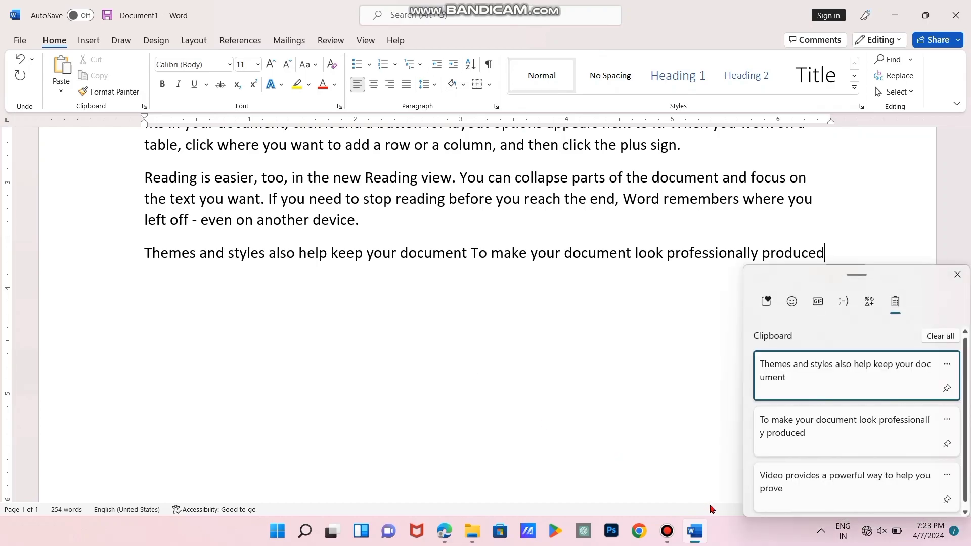
{"action": "left_click", "coordinate": [799, 493]}
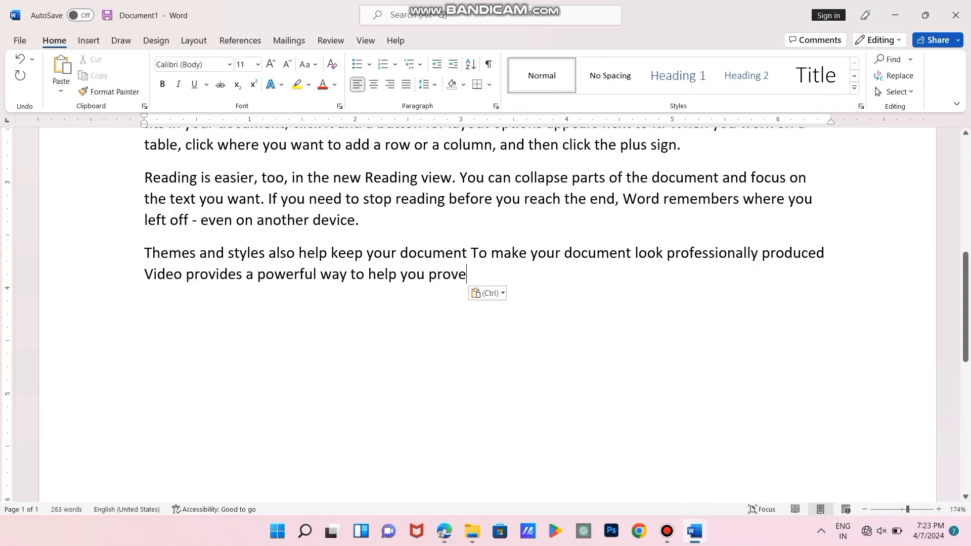